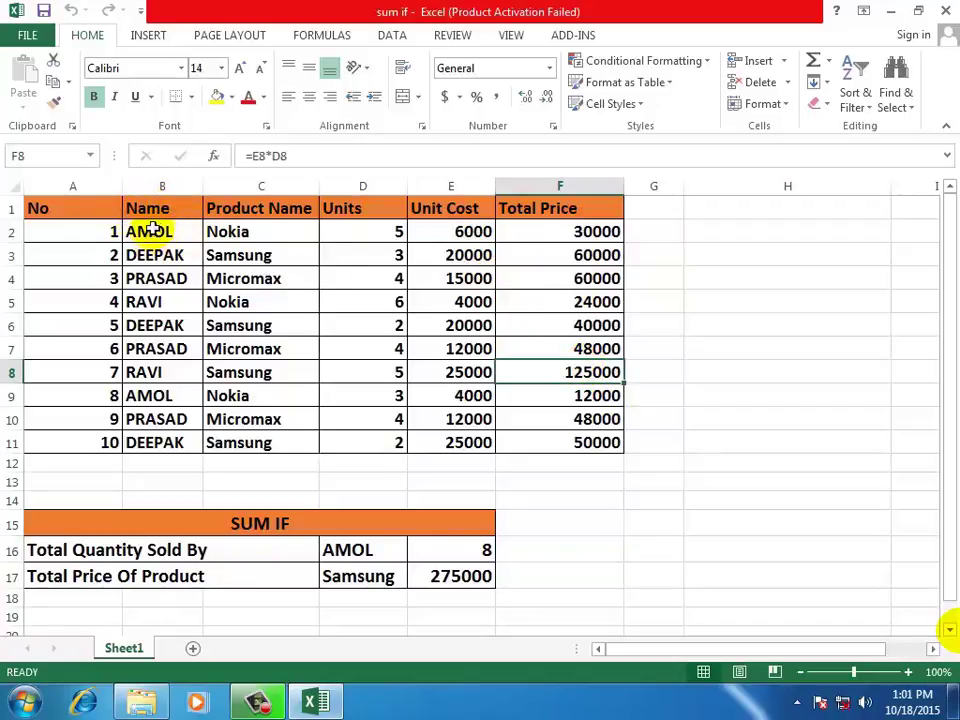
pyautogui.moveTo(152, 229); pyautogui.dragTo(150, 437)
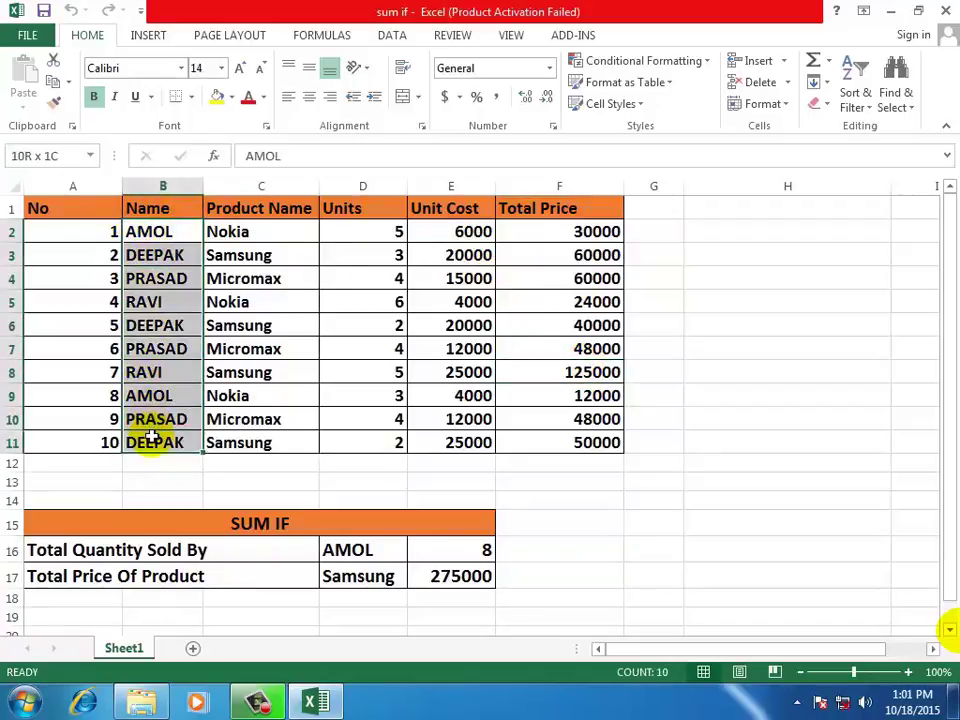
pyautogui.click(281, 279)
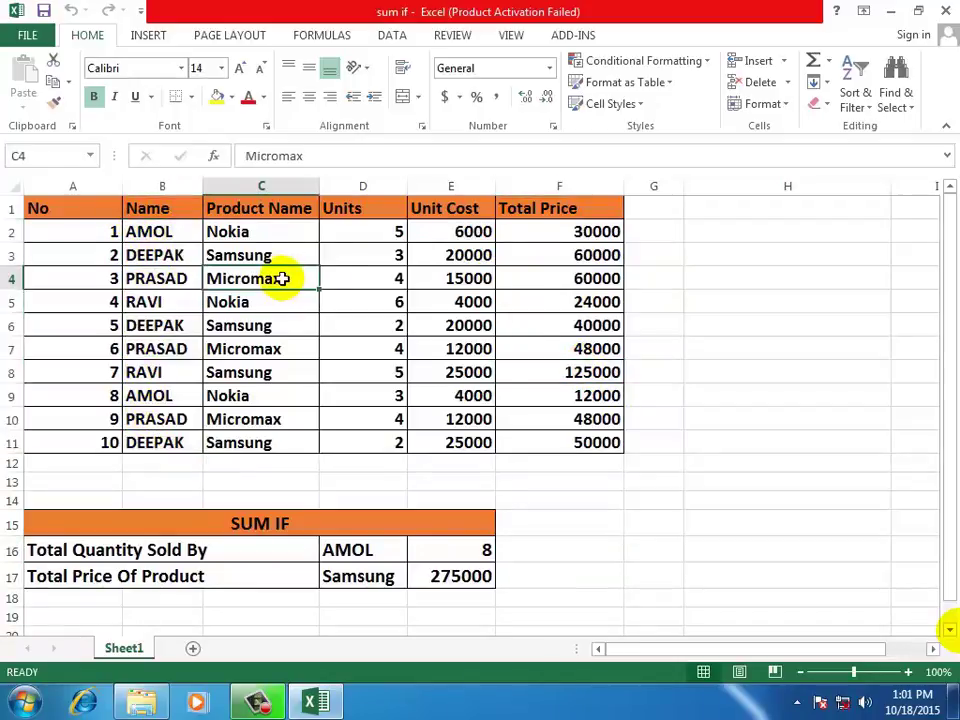
pyautogui.click(381, 232)
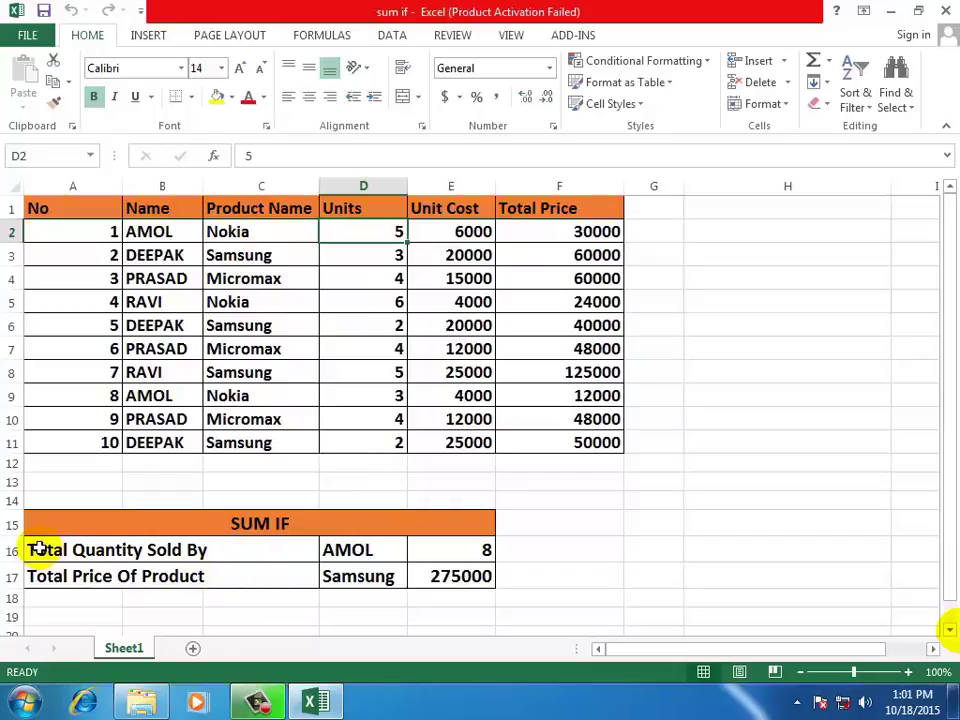
pyautogui.click(381, 549)
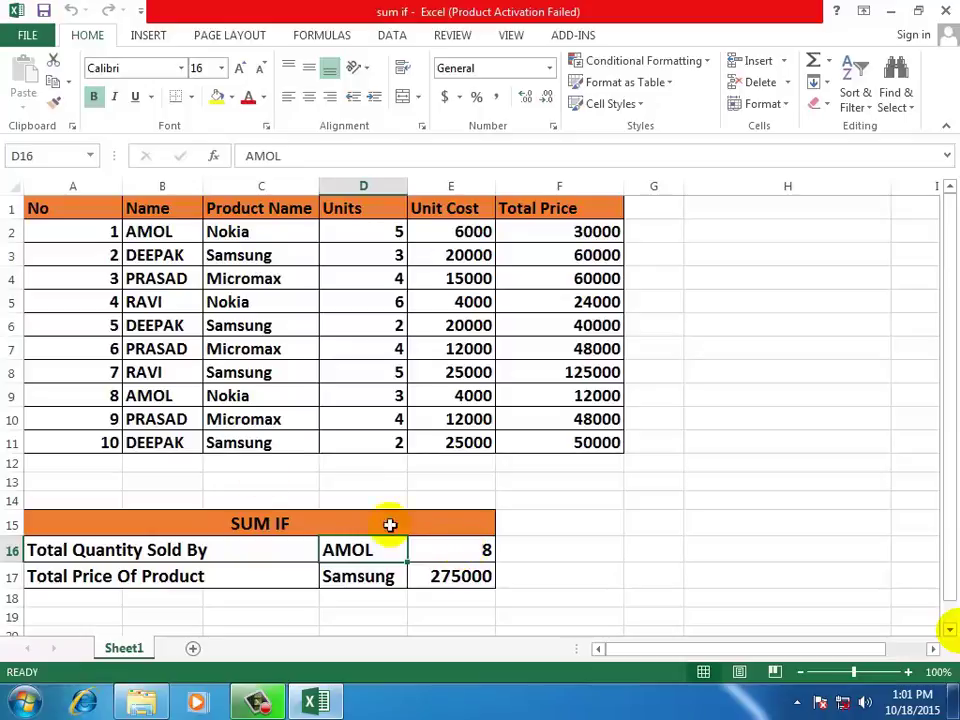
# Fill the Name, Product Name and Units cells of rows 2 and 9 with yellow.
pyautogui.moveTo(150, 231); pyautogui.dragTo(350, 230)
pyautogui.click(217, 96)
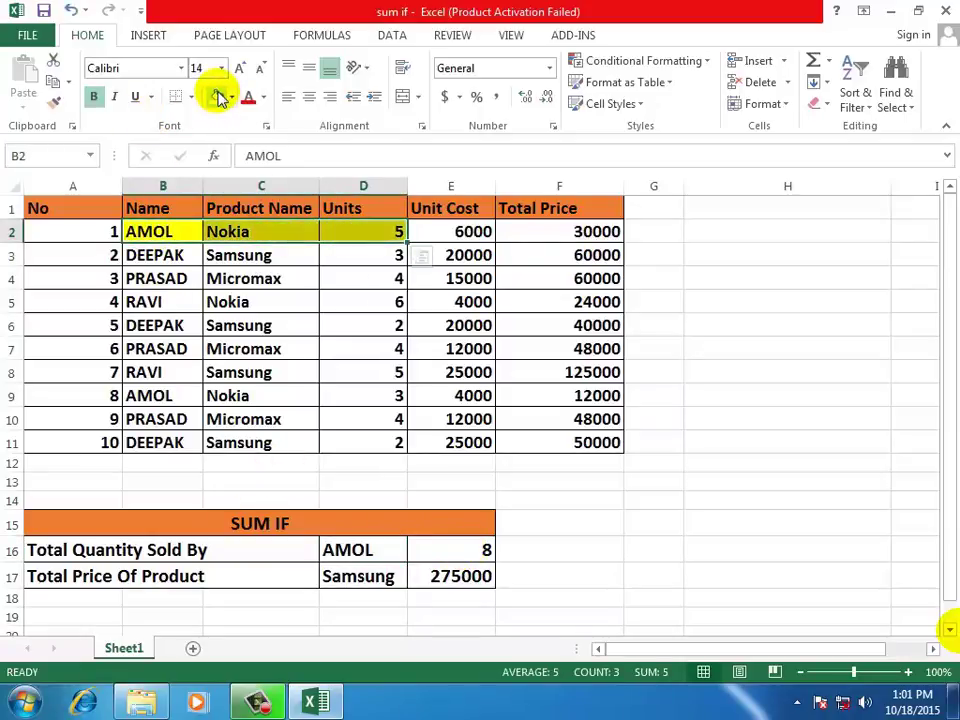
pyautogui.moveTo(130, 395); pyautogui.dragTo(350, 390)
pyautogui.click(216, 96)
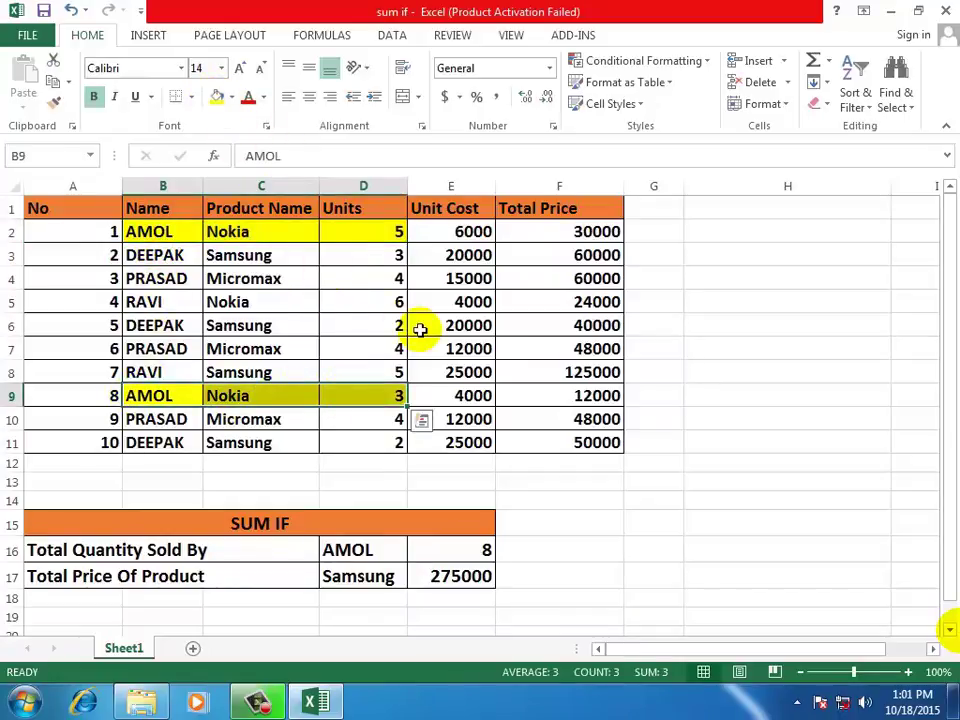
pyautogui.click(515, 391)
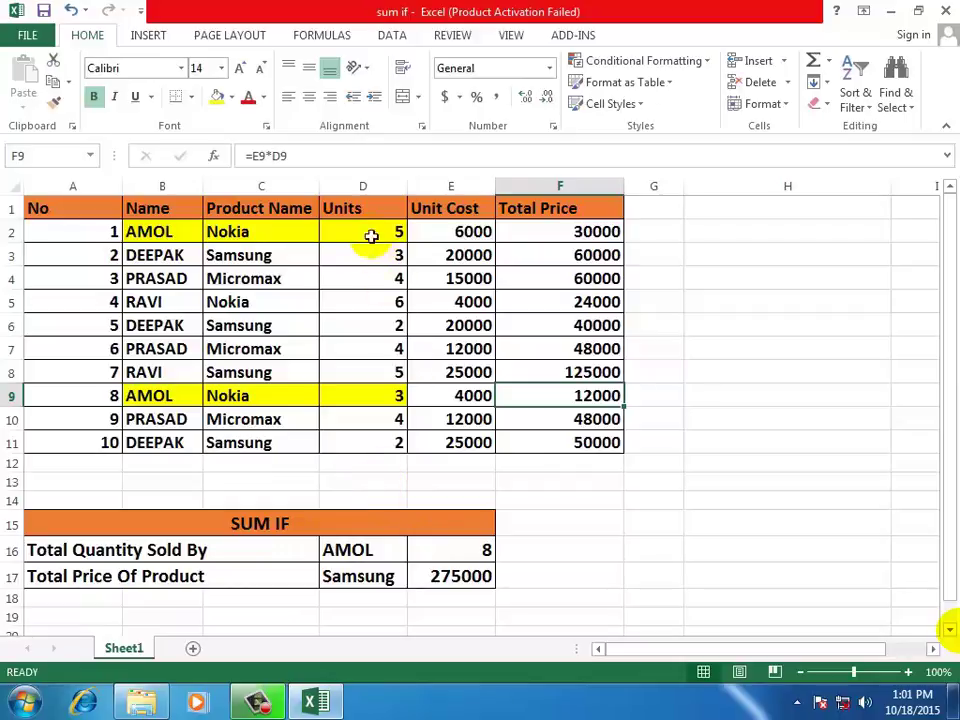
# Enter the formula =SUMIF(B2:B11,D16,D2:D11) in E16 to total the units sold by the person named in D16.
pyautogui.moveTo(371, 236); pyautogui.dragTo(347, 446)
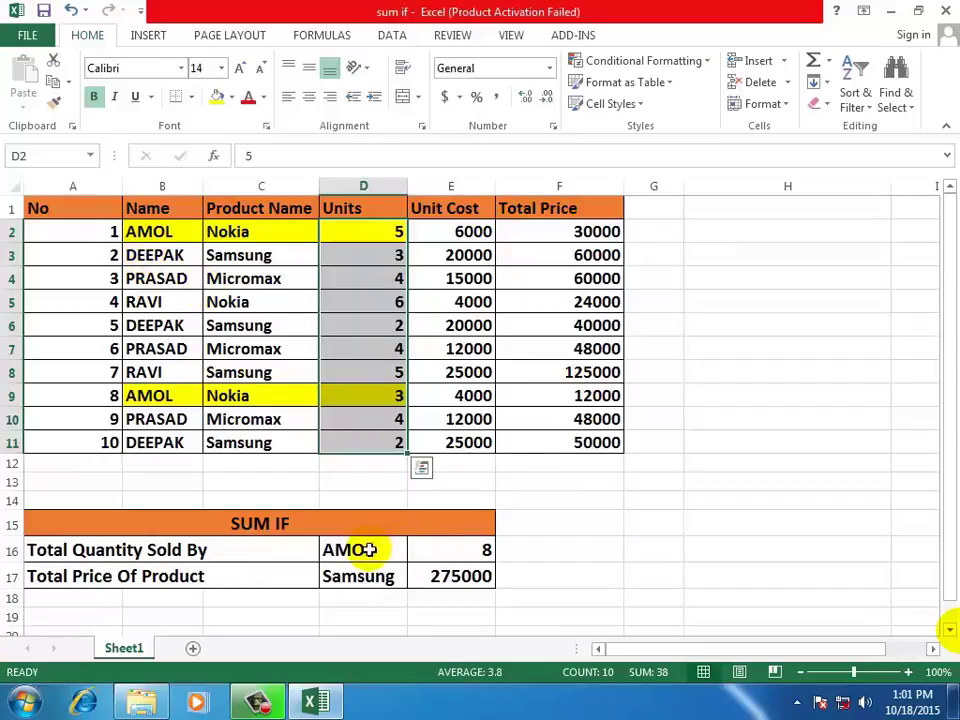
pyautogui.click(433, 553)
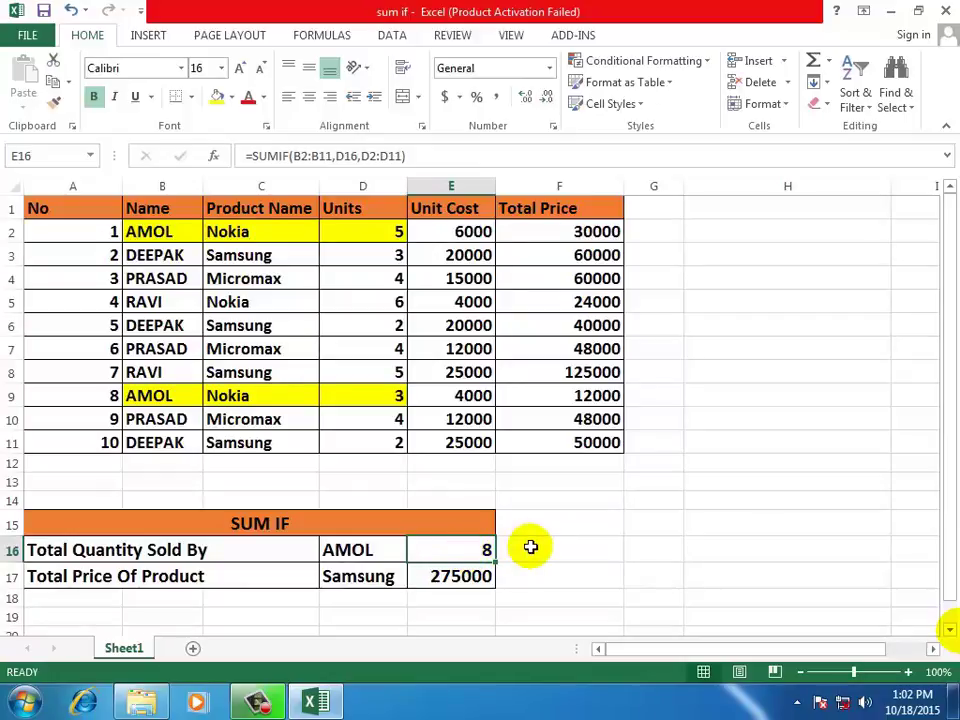
pyautogui.write('=SUMIF')
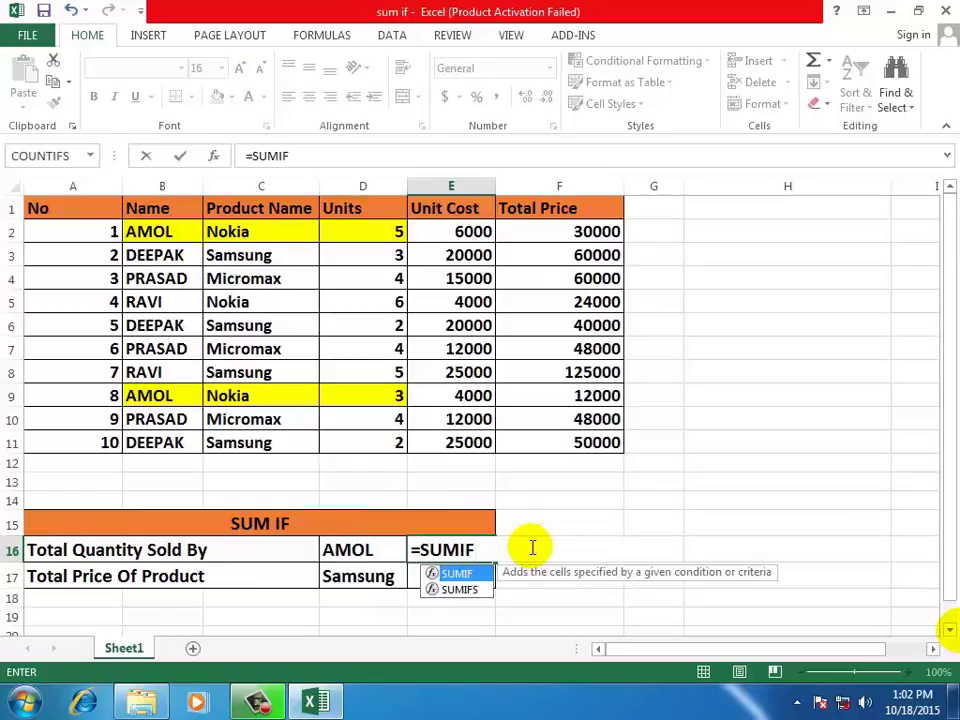
pyautogui.write('(')
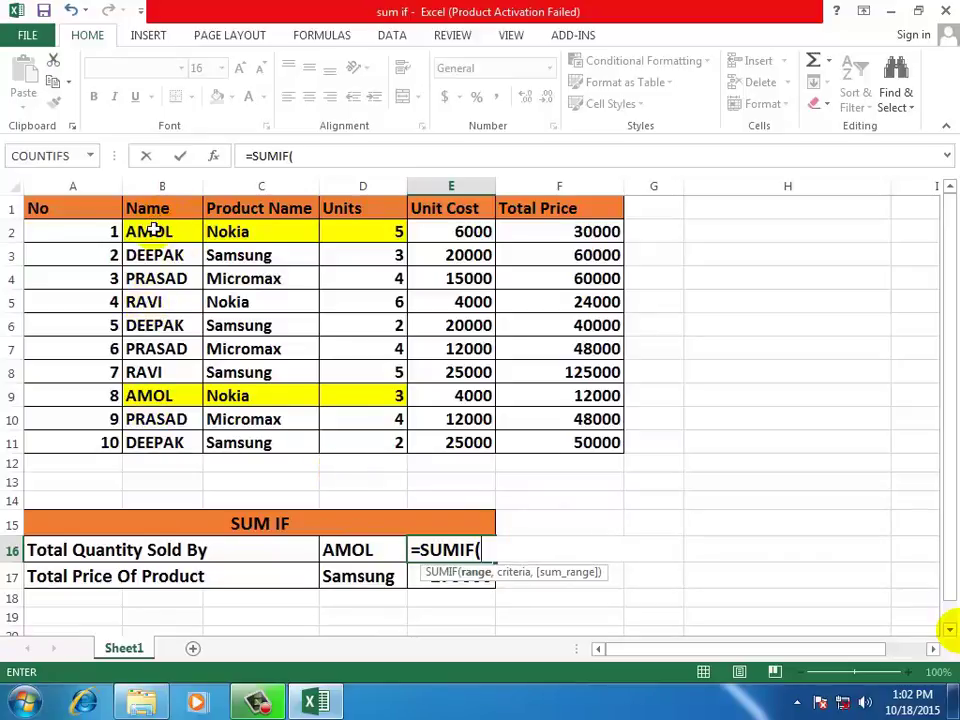
pyautogui.moveTo(152, 228); pyautogui.dragTo(158, 437)
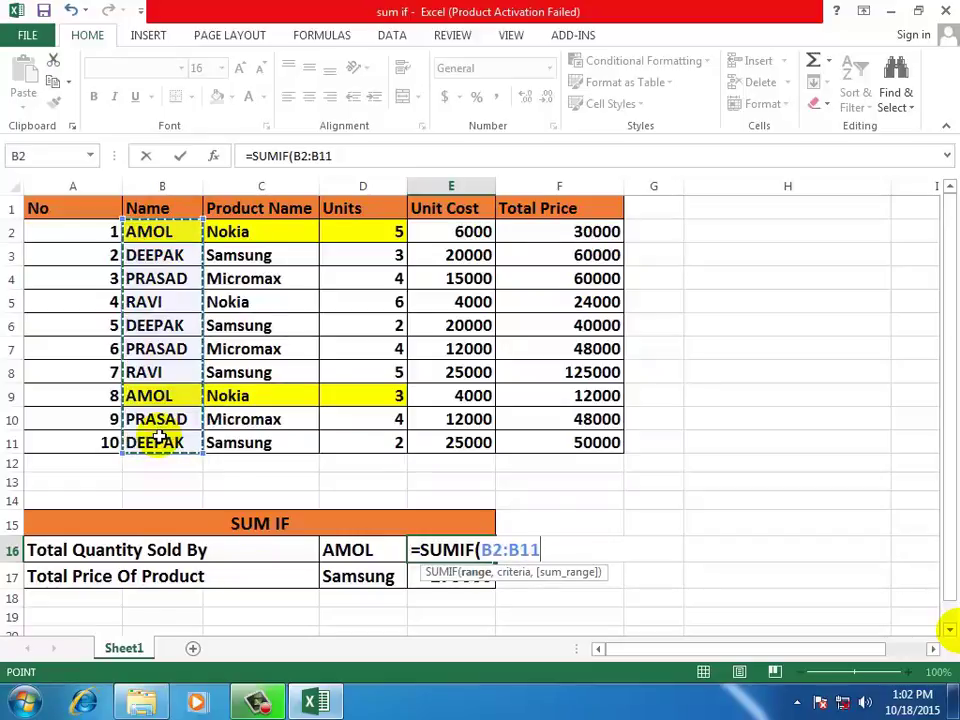
pyautogui.write(',')
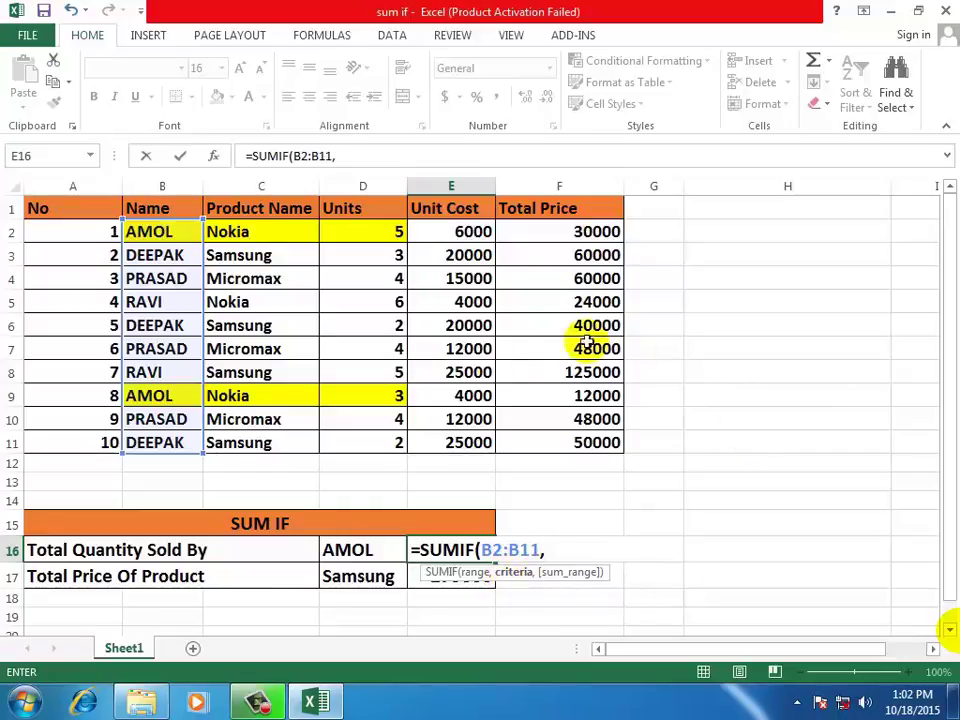
pyautogui.click(341, 549)
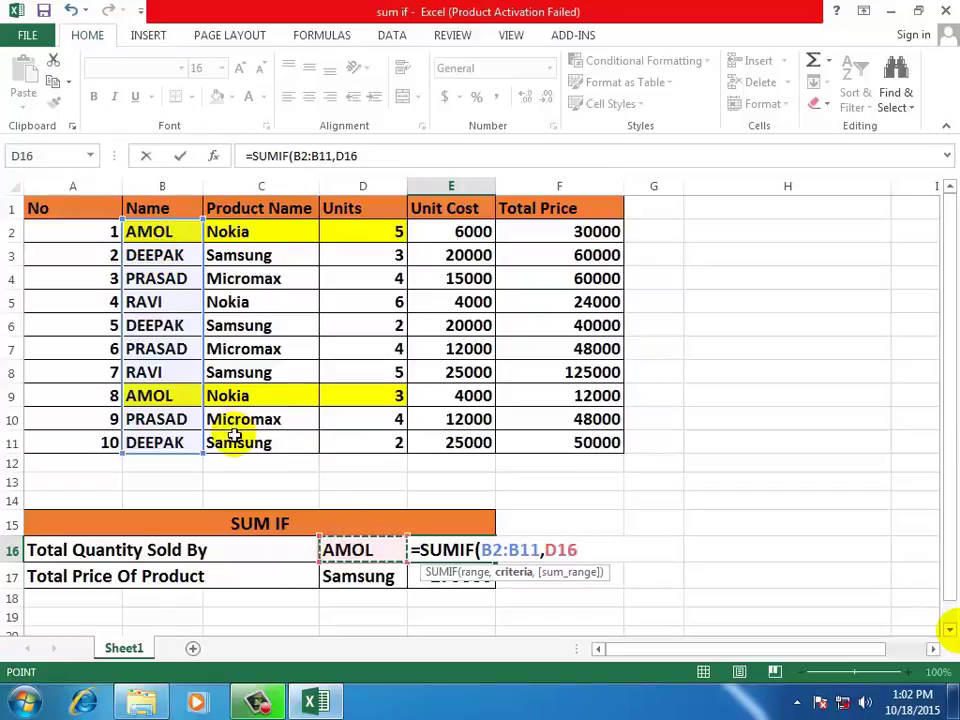
pyautogui.write(',')
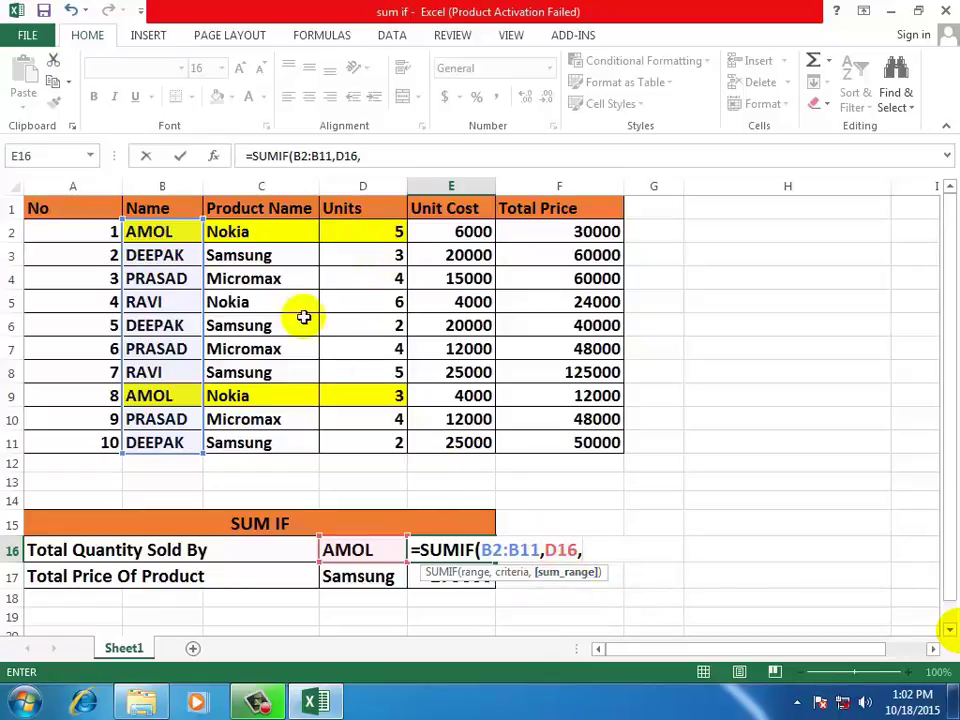
pyautogui.moveTo(346, 230); pyautogui.dragTo(343, 441)
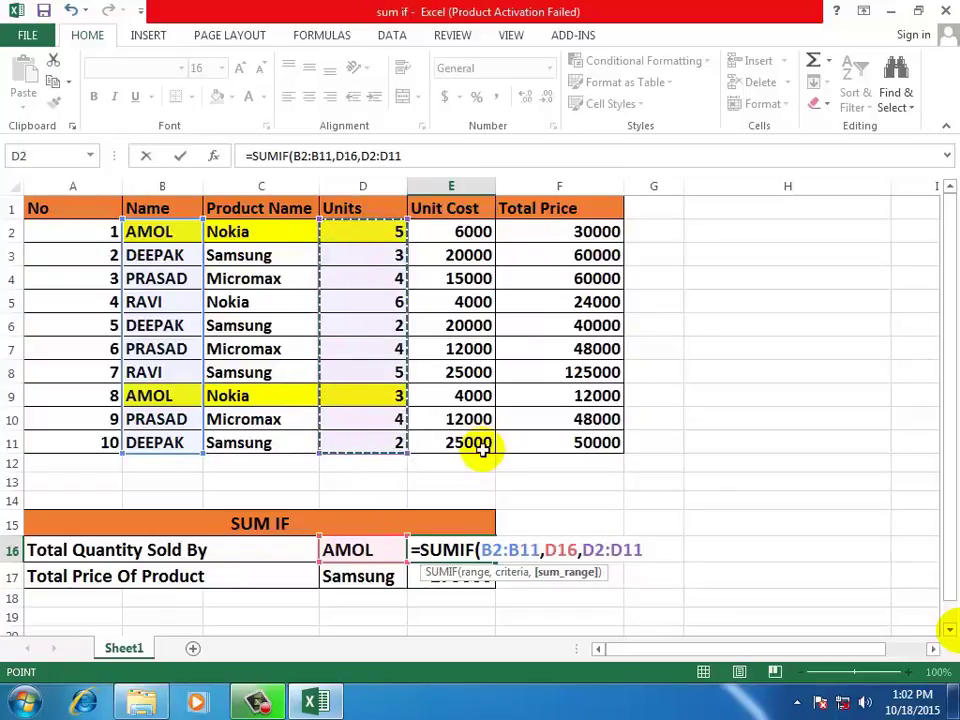
pyautogui.write(')')
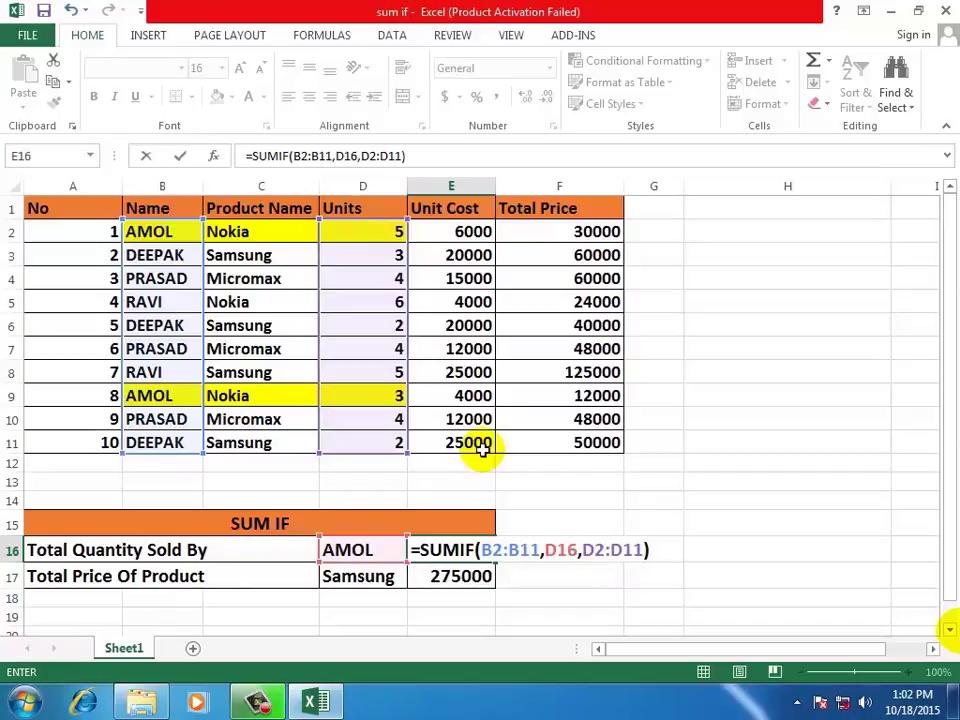
pyautogui.press('Return')
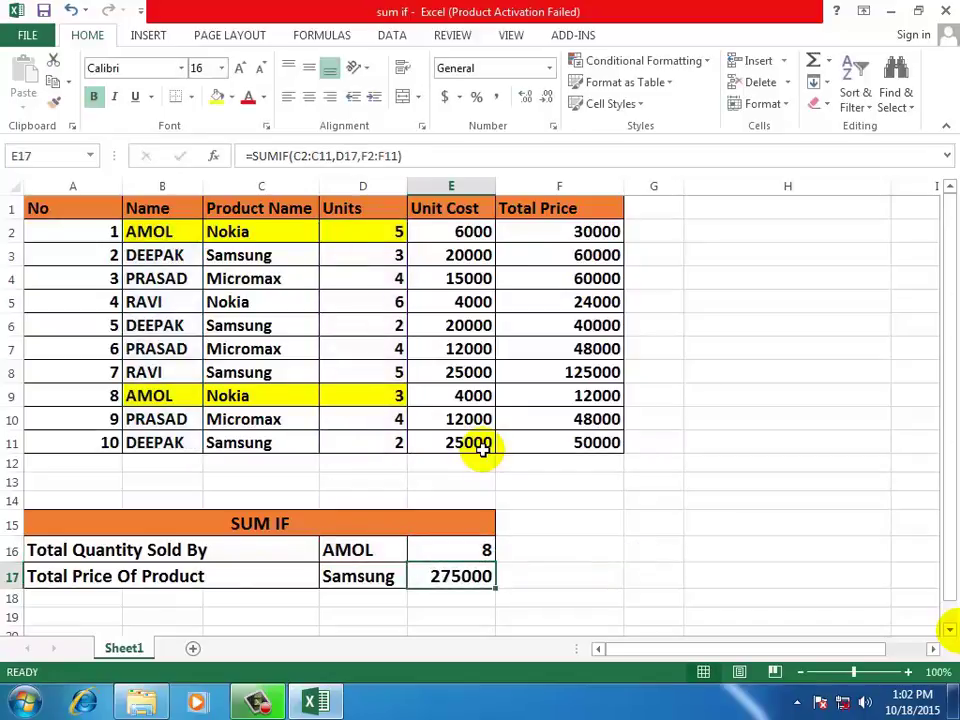
pyautogui.click(440, 542)
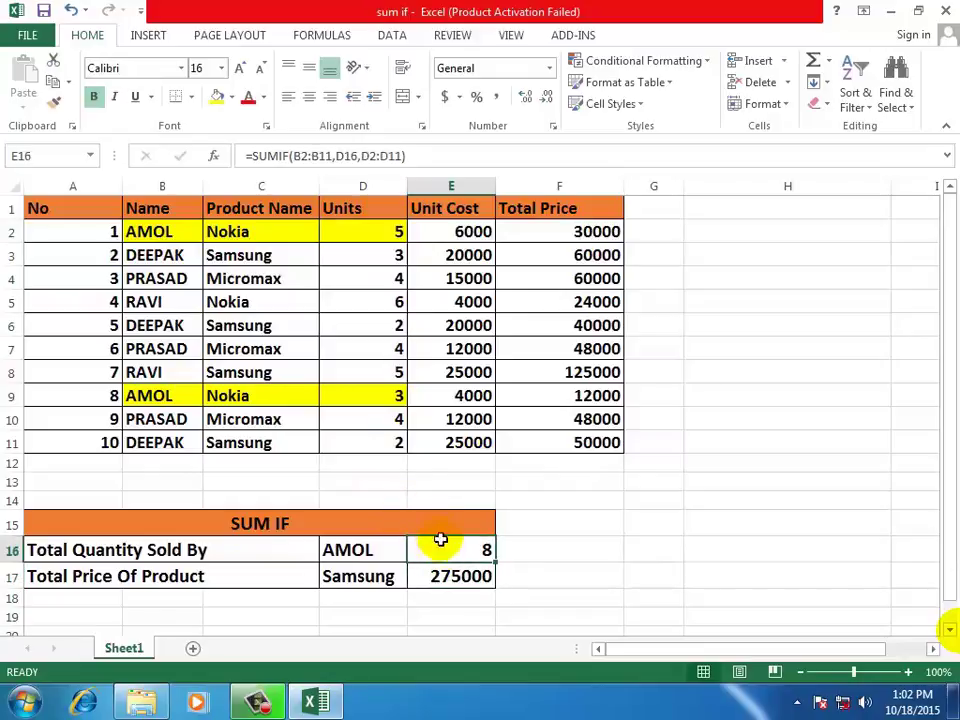
# Test the quantity formula by entering another seller's name from the table in D16, and undo that entry.
pyautogui.click(336, 549)
pyautogui.write('DEEPA')
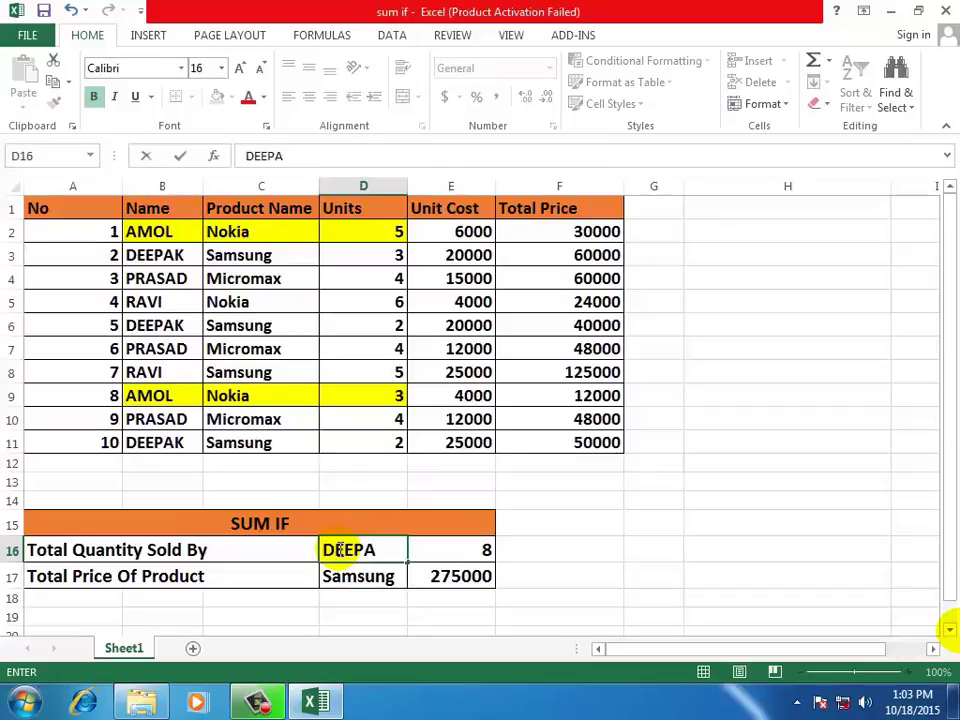
pyautogui.write('K')
pyautogui.press('Return')
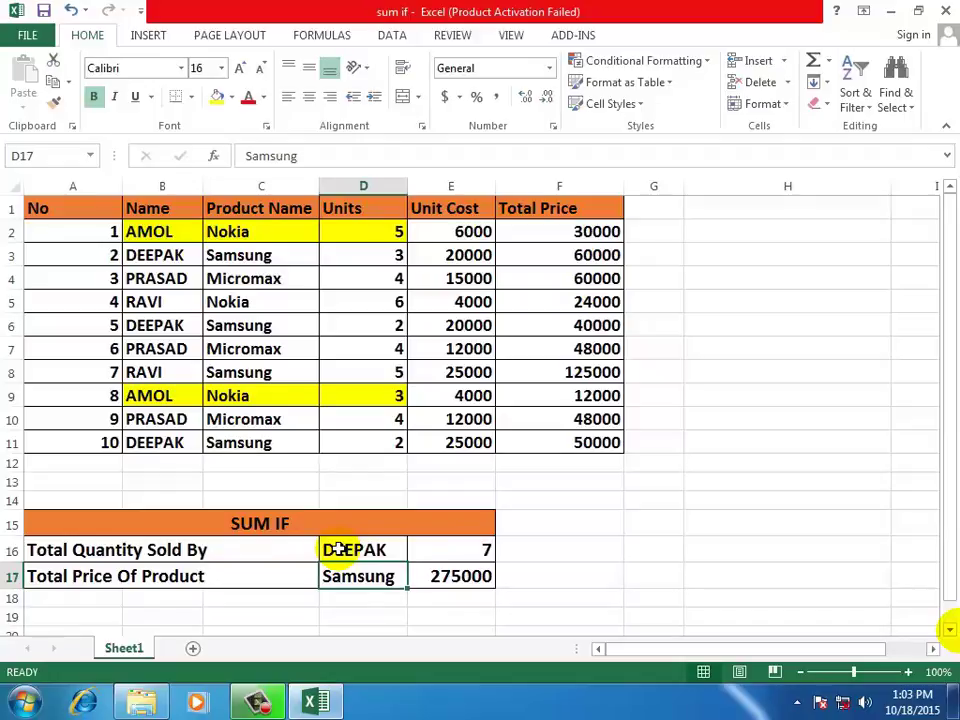
pyautogui.hotkey('ctrl', 'z')
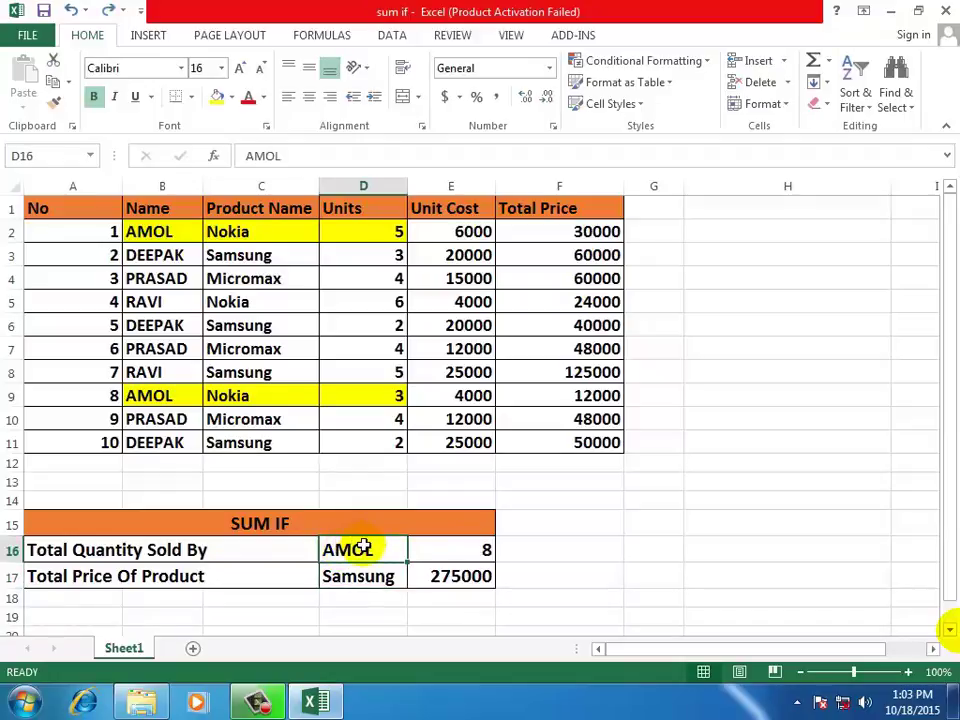
pyautogui.click(464, 546)
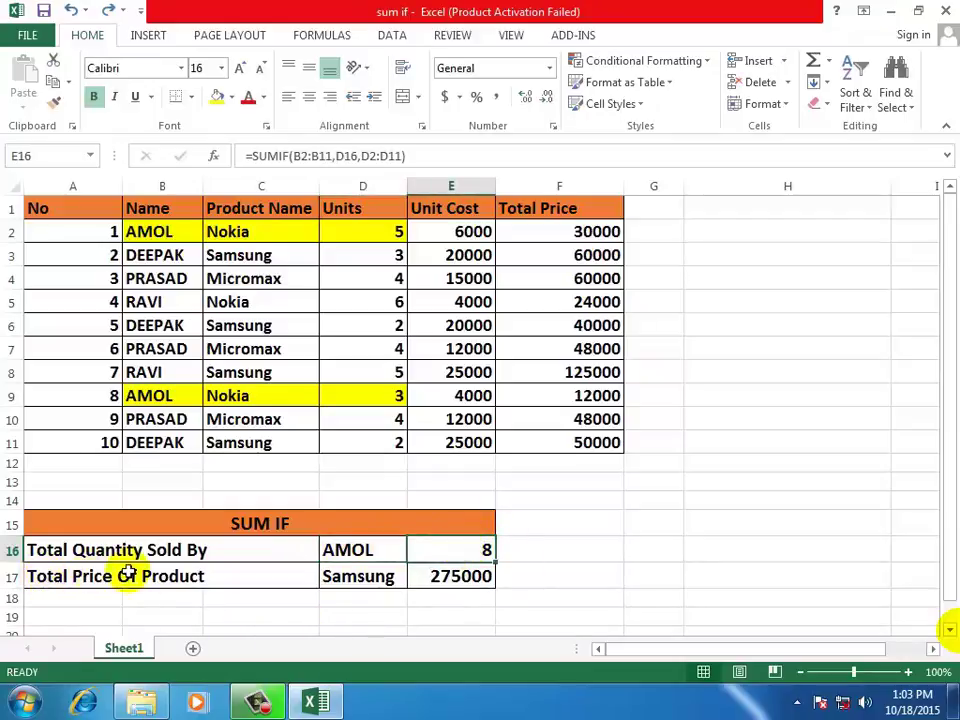
pyautogui.moveTo(567, 230); pyautogui.dragTo(568, 440)
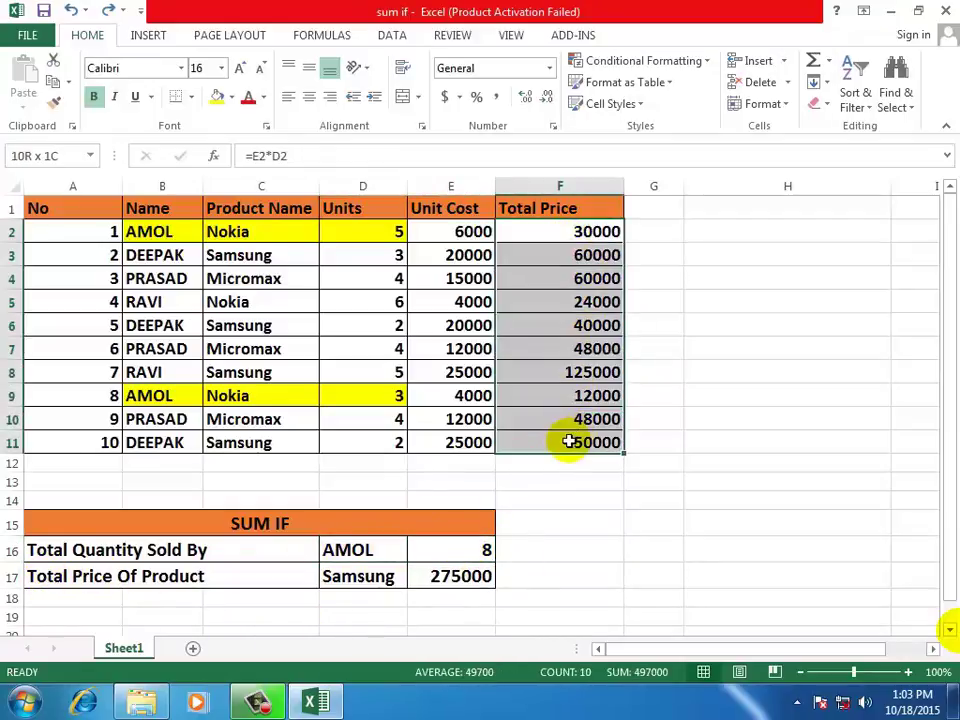
pyautogui.click(338, 583)
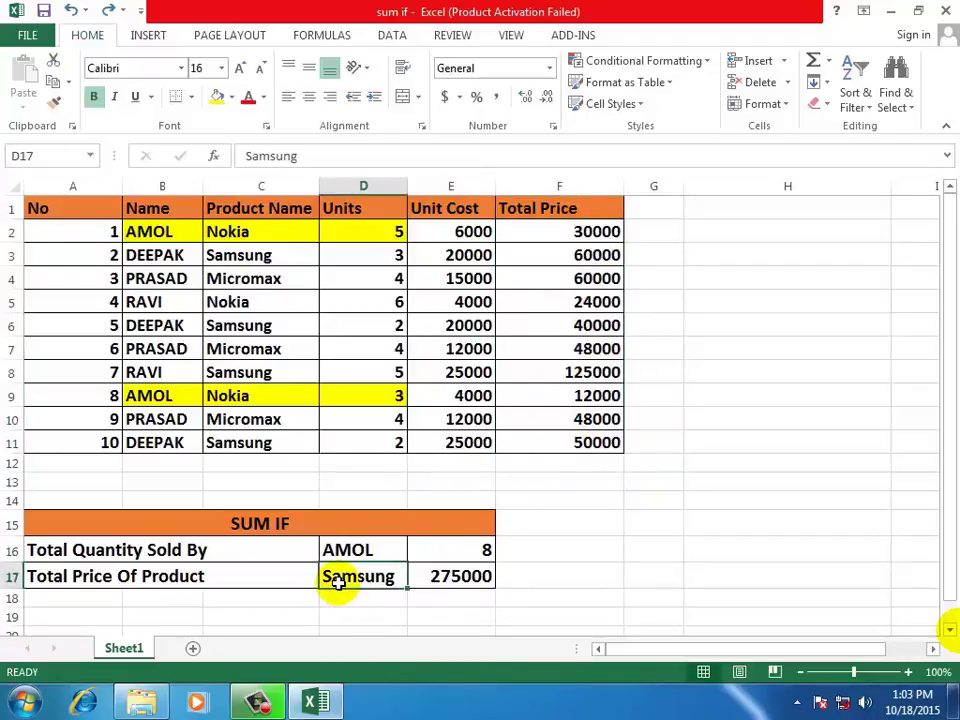
pyautogui.click(240, 438)
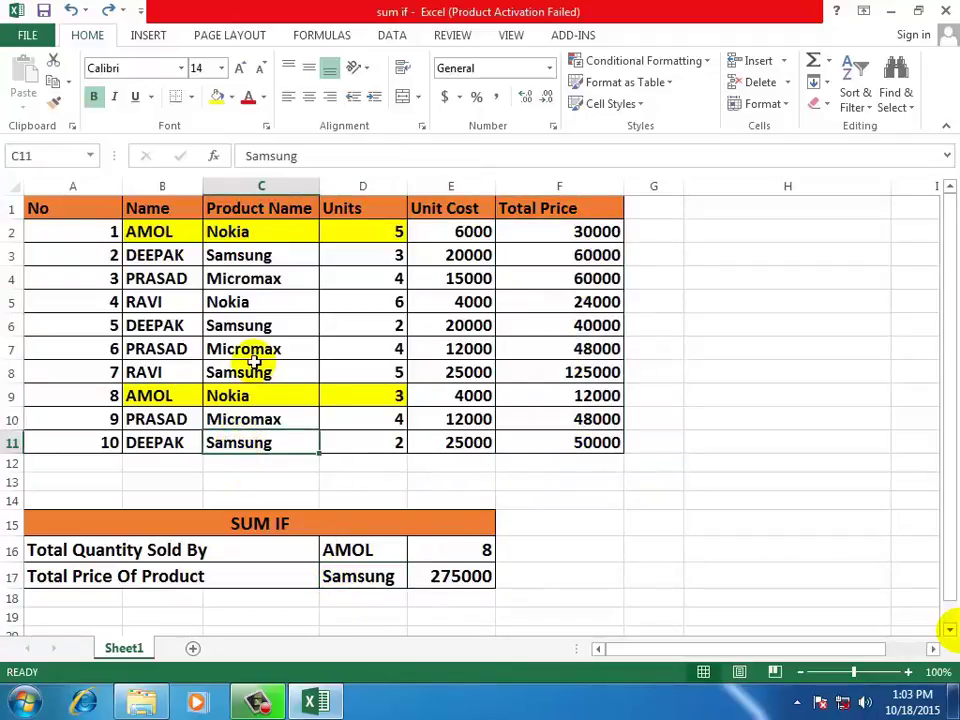
pyautogui.click(255, 366)
pyautogui.click(548, 371)
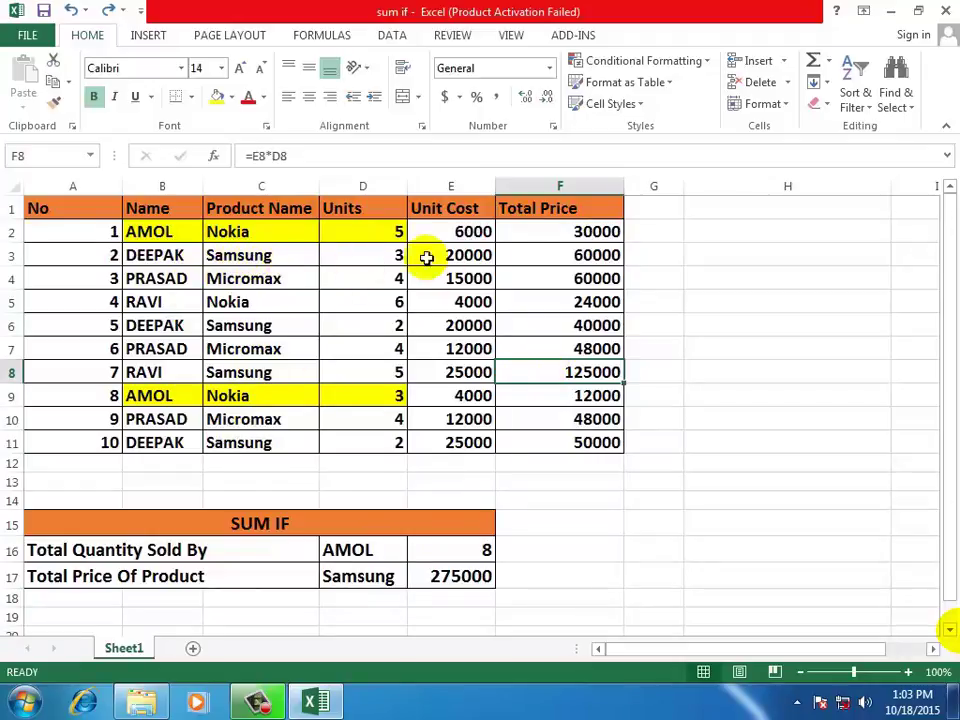
# Fill the Total Price cells of the four Samsung rows, F3, F6, F8 and F11, with yellow.
pyautogui.click(536, 254)
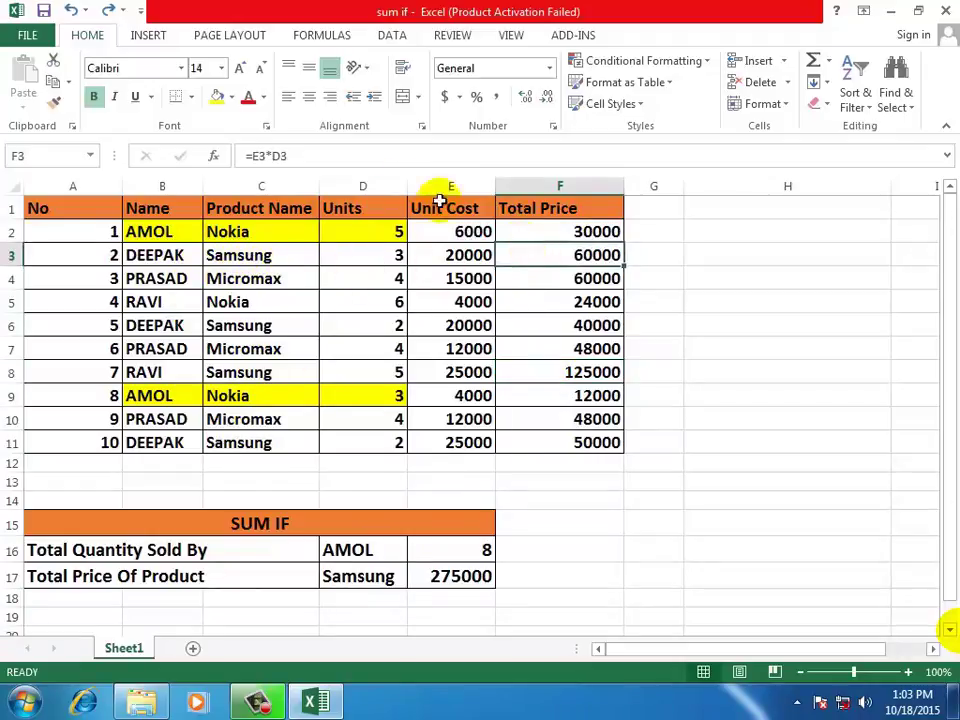
pyautogui.click(216, 96)
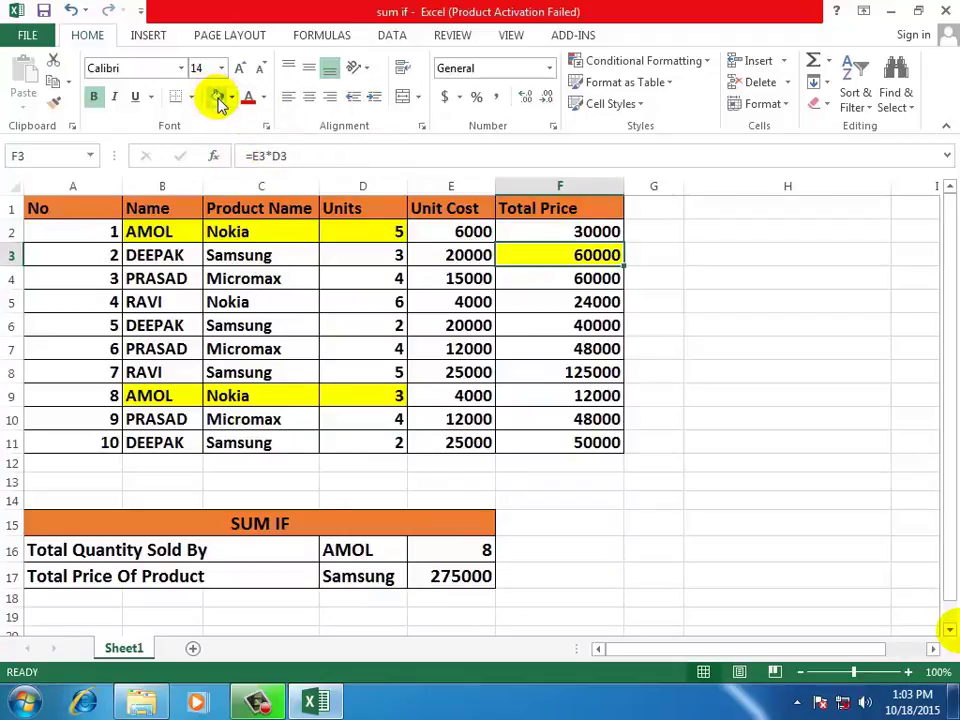
pyautogui.click(566, 326)
pyautogui.click(216, 96)
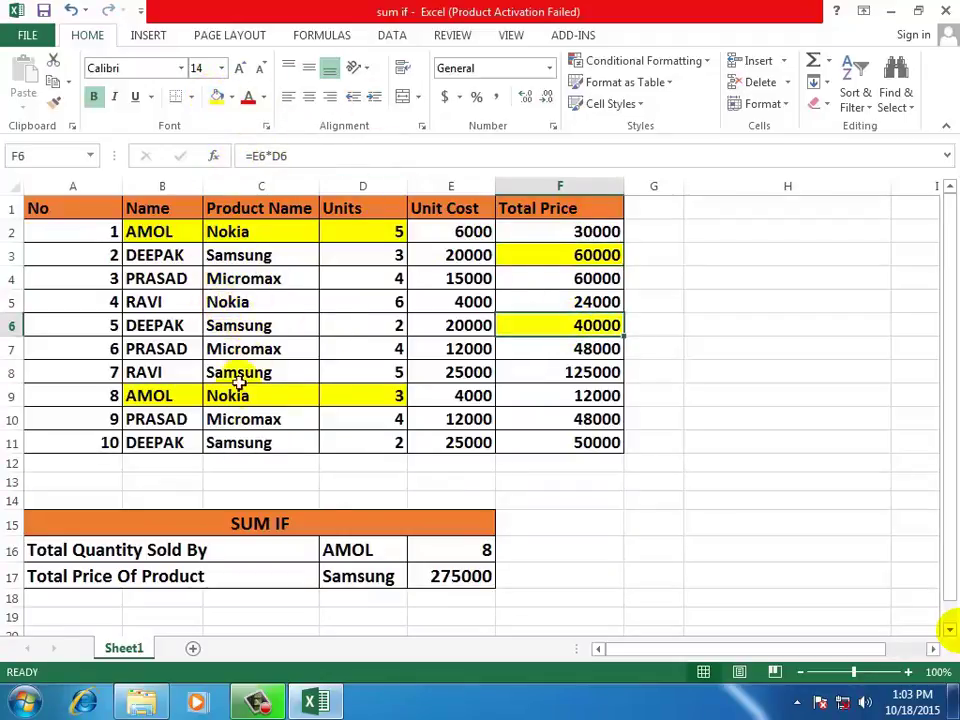
pyautogui.click(564, 373)
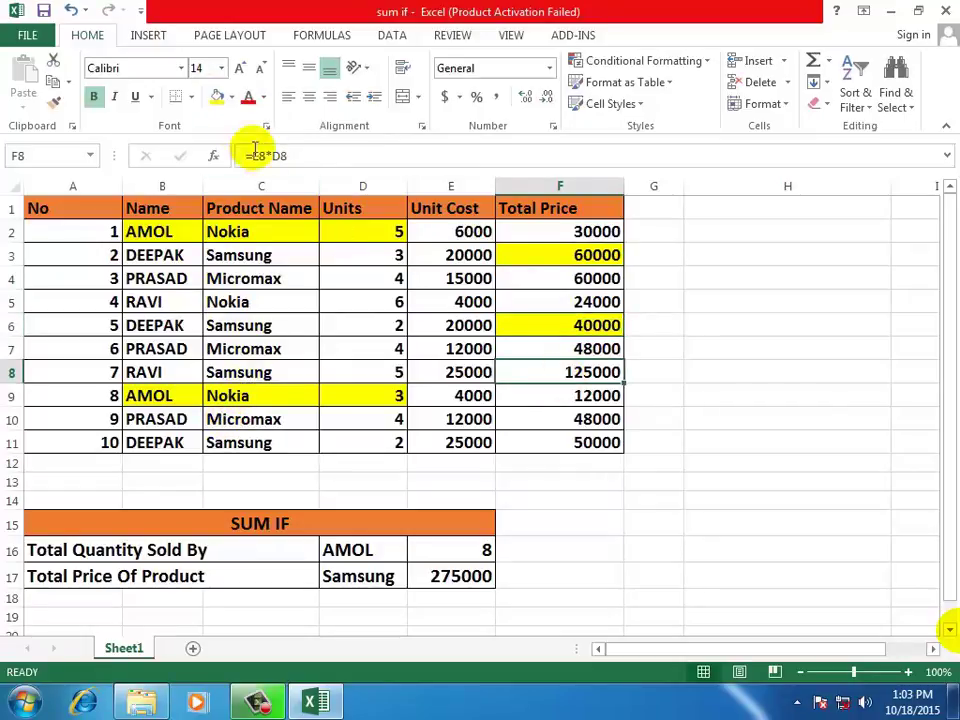
pyautogui.click(216, 96)
pyautogui.click(570, 442)
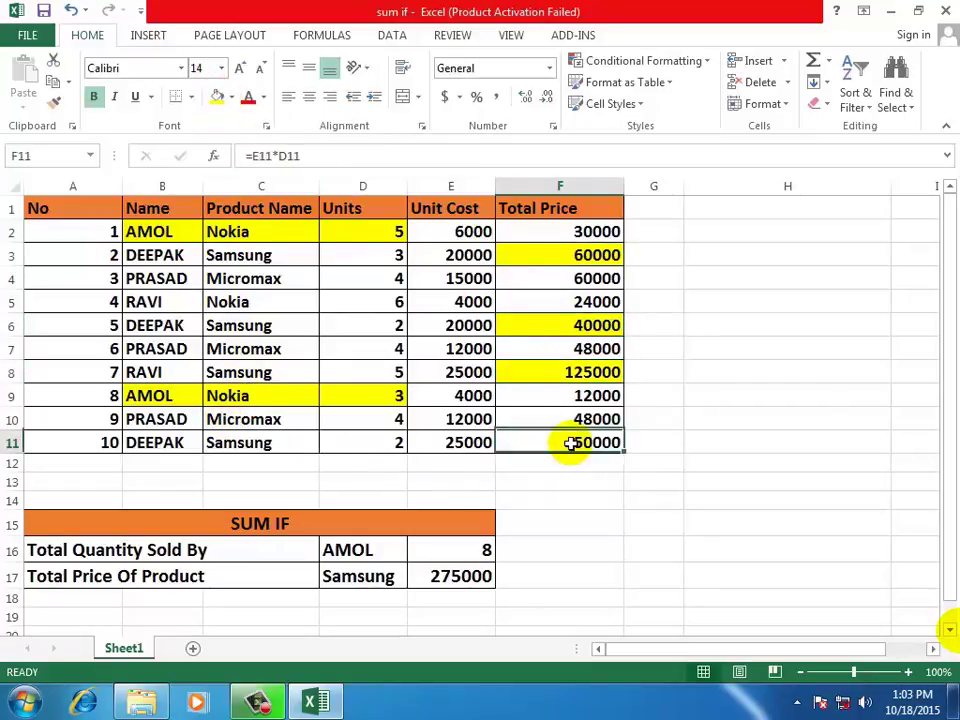
pyautogui.click(216, 96)
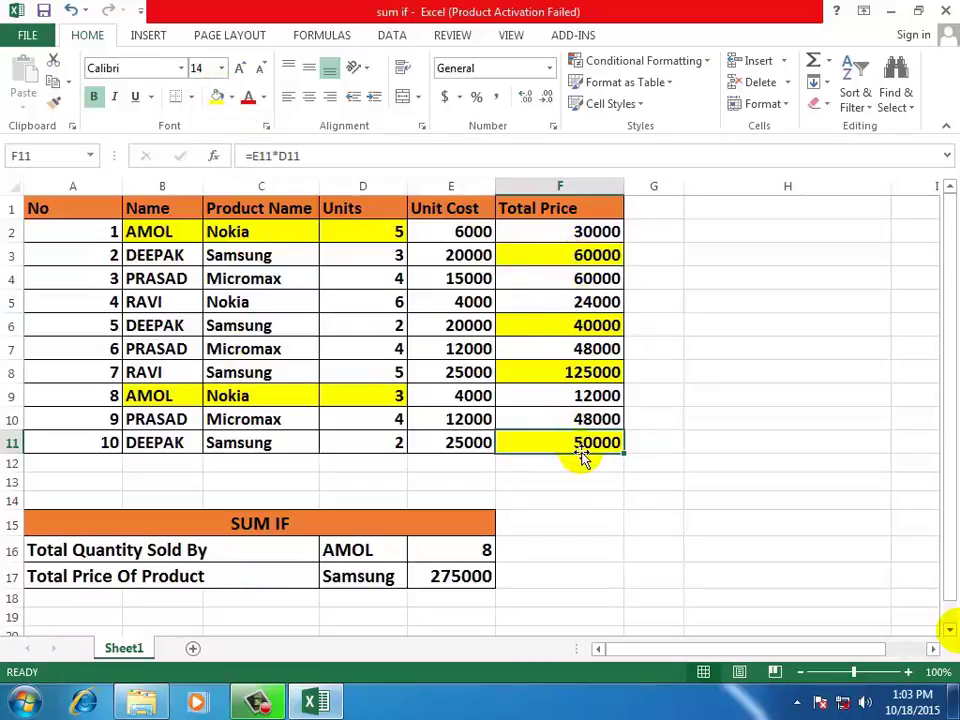
# Enter the formula =F3+F6+F8+F11 in F14 to total the Samsung prices manually, and compare it with the SUMIF result in E17.
pyautogui.click(581, 501)
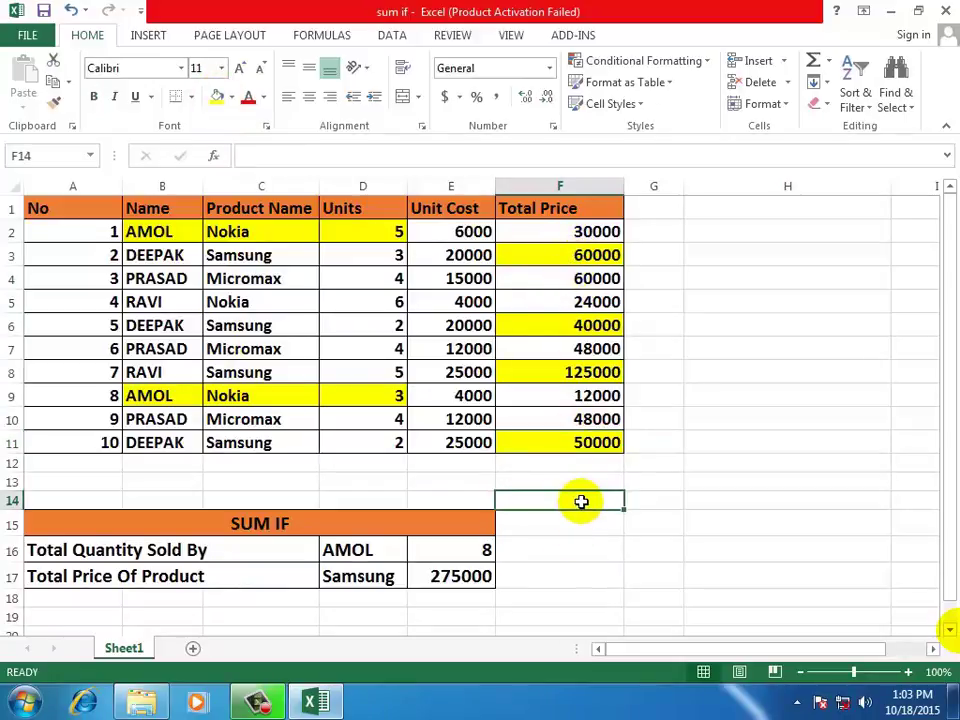
pyautogui.write('=')
pyautogui.click(584, 253)
pyautogui.write('+')
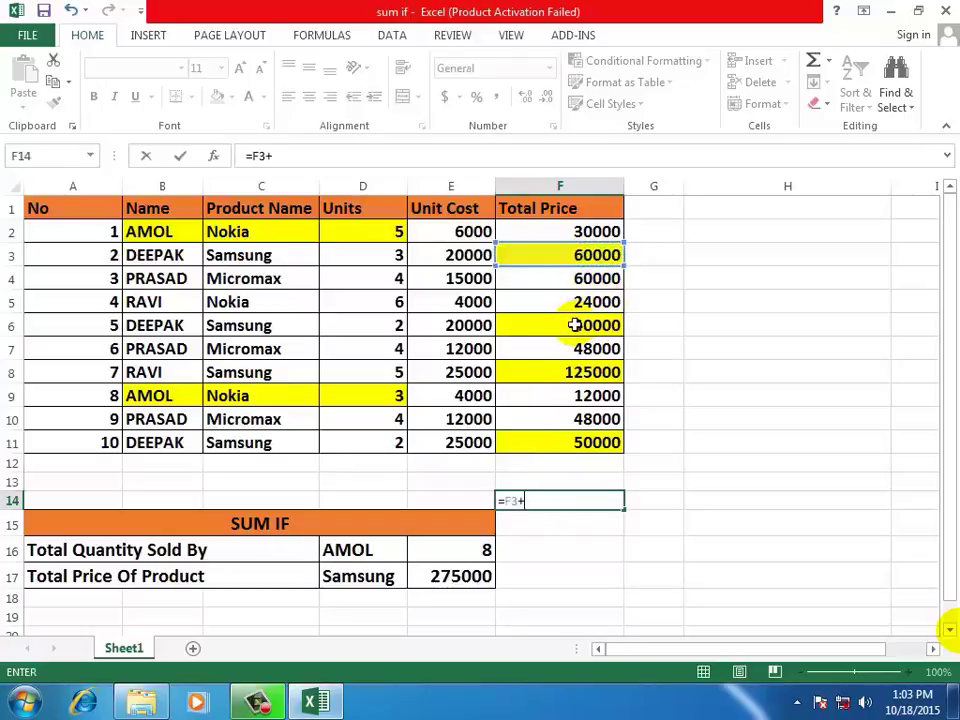
pyautogui.click(575, 325)
pyautogui.write('+')
pyautogui.click(583, 372)
pyautogui.write('+')
pyautogui.click(554, 441)
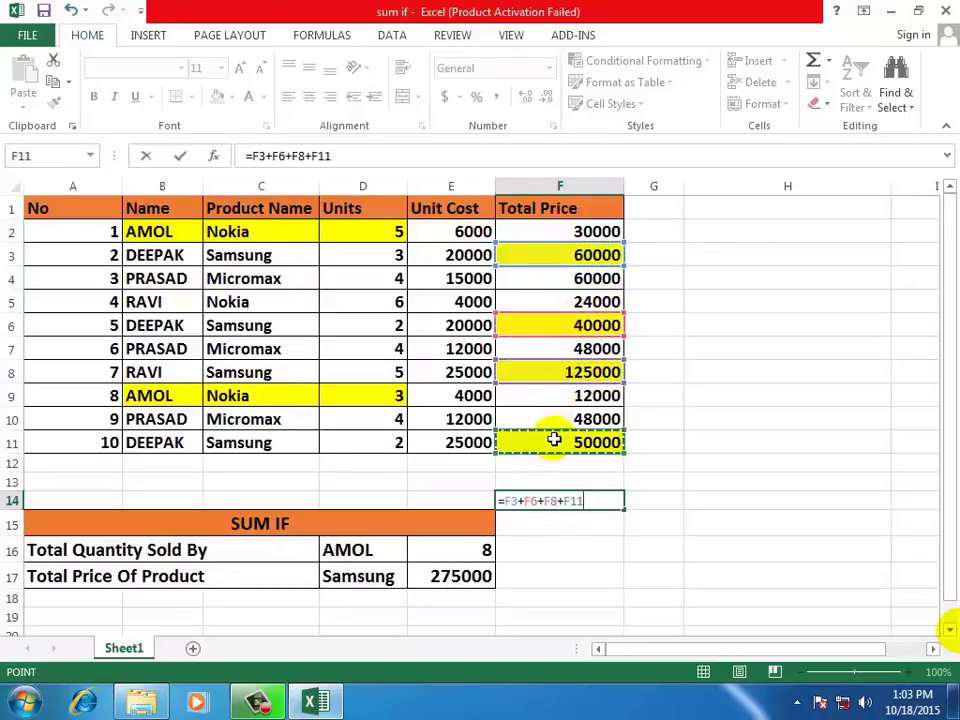
pyautogui.press('Return')
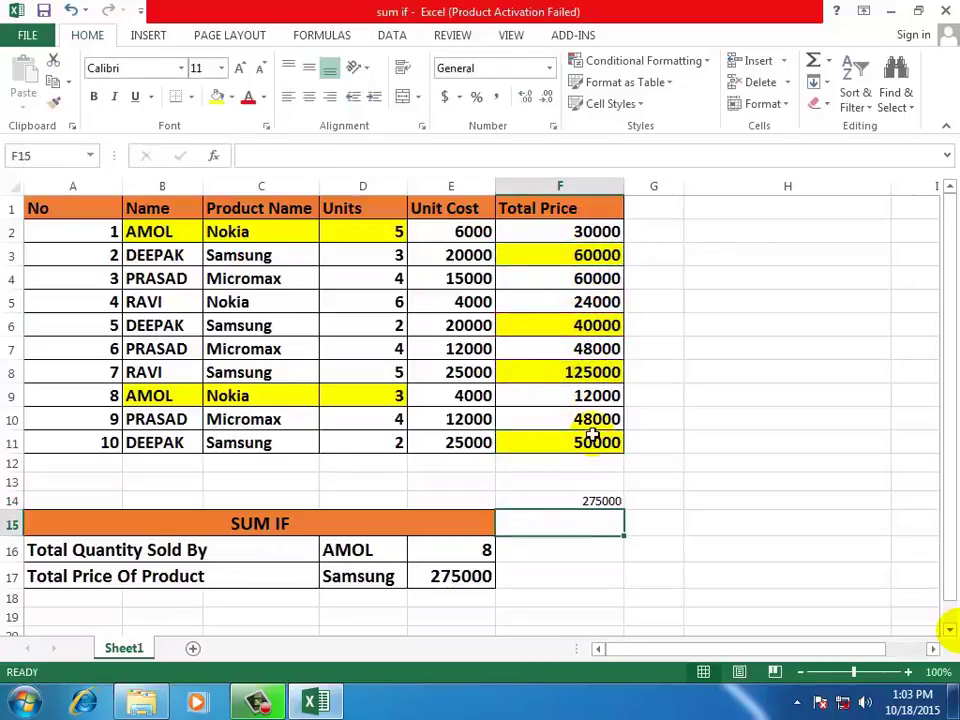
pyautogui.click(563, 499)
pyautogui.click(430, 574)
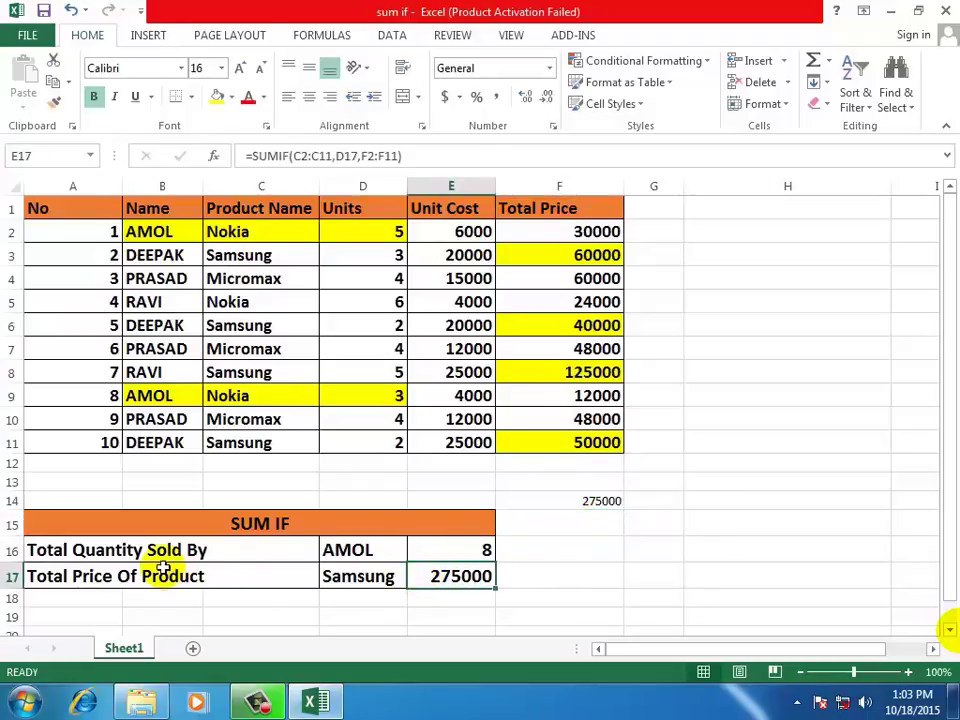
# Re-enter the formula =SUMIF(C2:C11,D17,F2:F11) in E17 to total the price of the product named in D17.
pyautogui.click(356, 577)
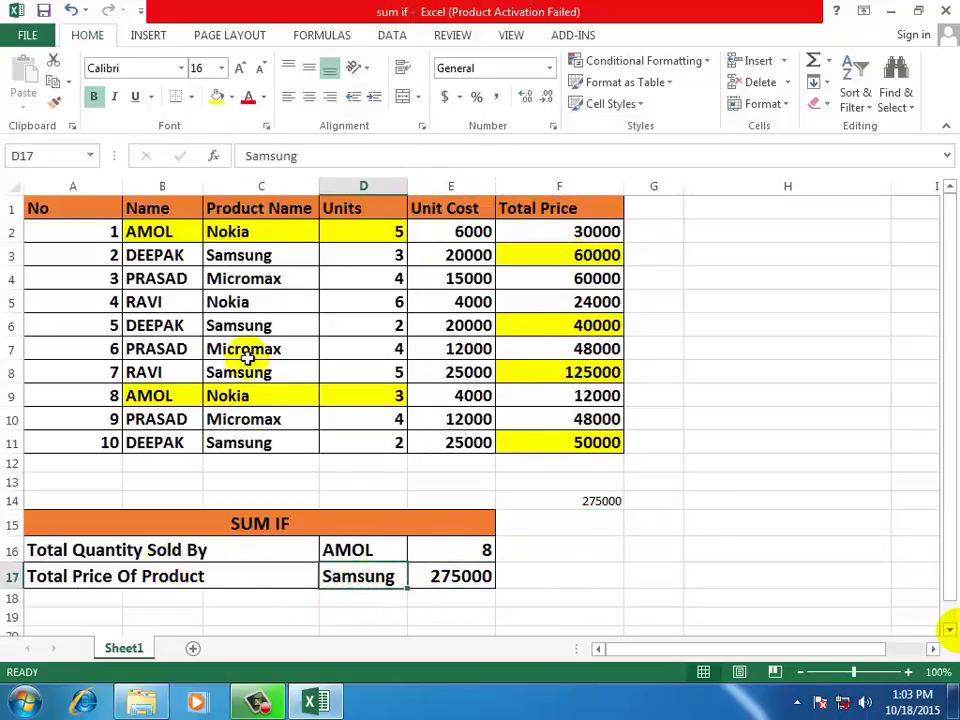
pyautogui.click(447, 577)
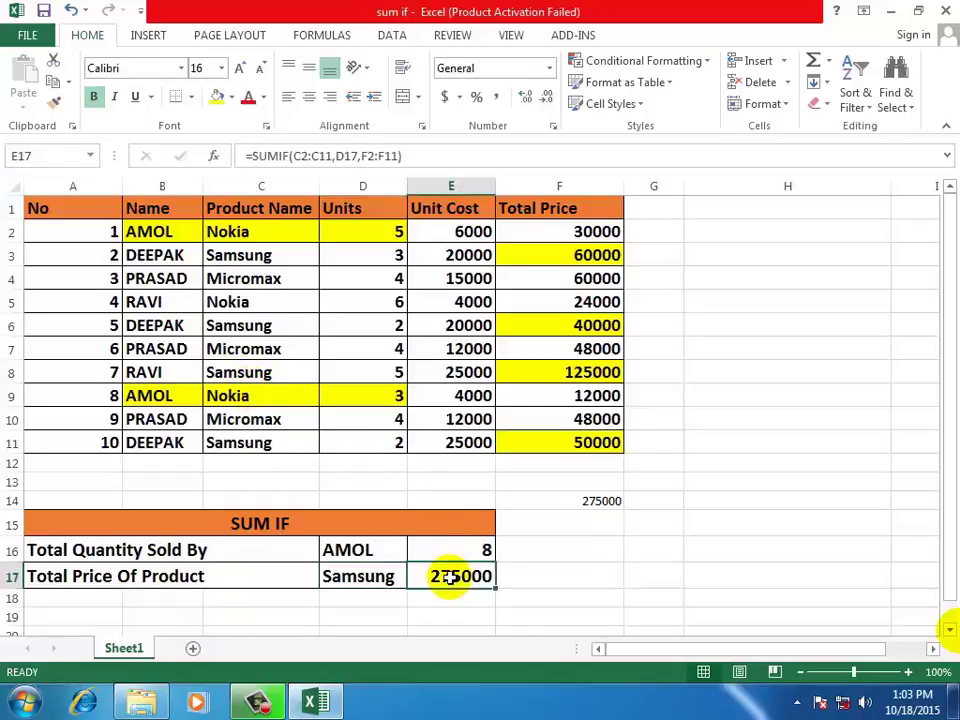
pyautogui.write('=SUMIF')
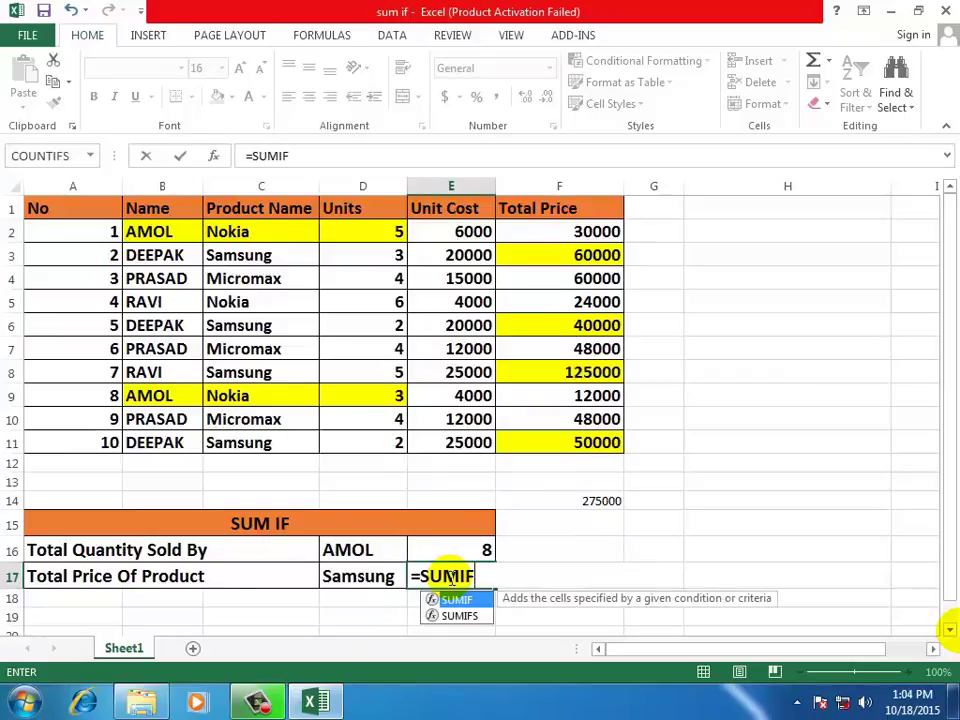
pyautogui.write('(')
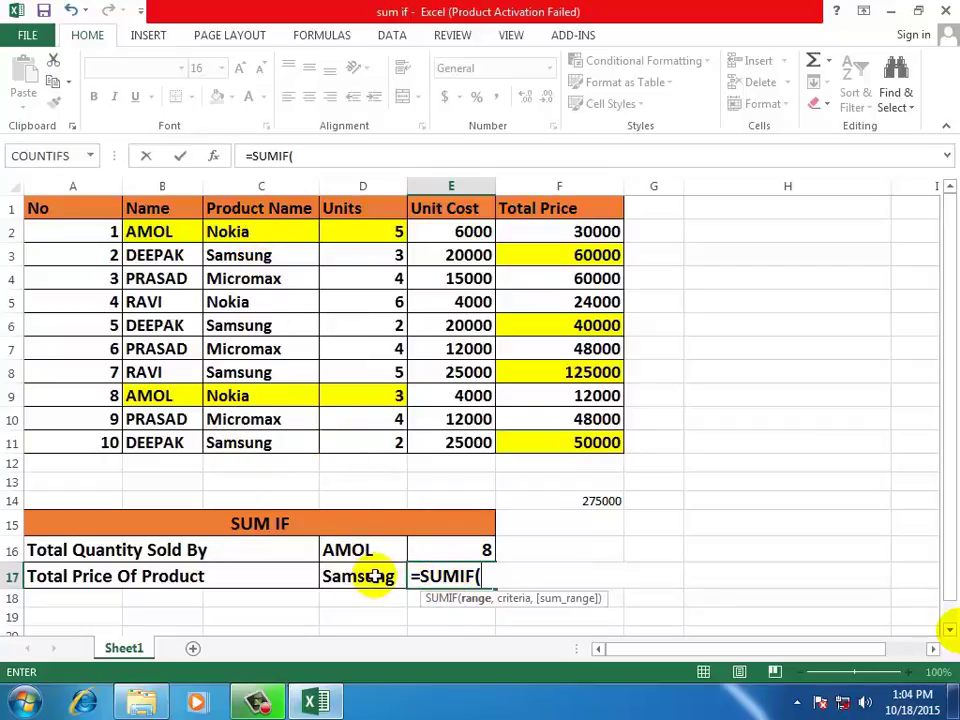
pyautogui.moveTo(240, 230); pyautogui.dragTo(248, 432)
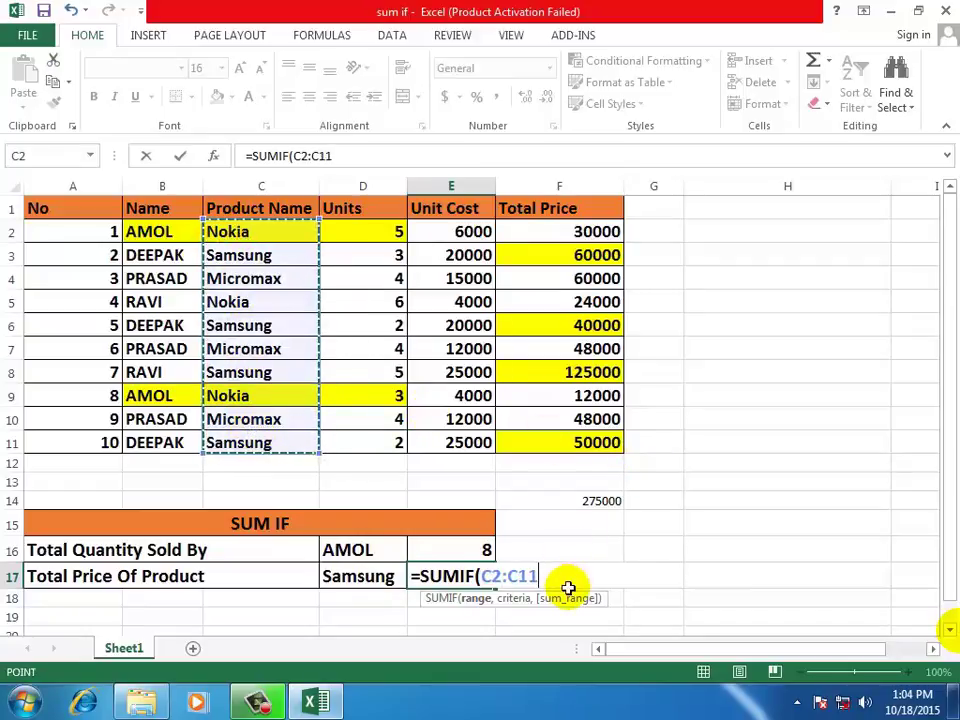
pyautogui.write(',')
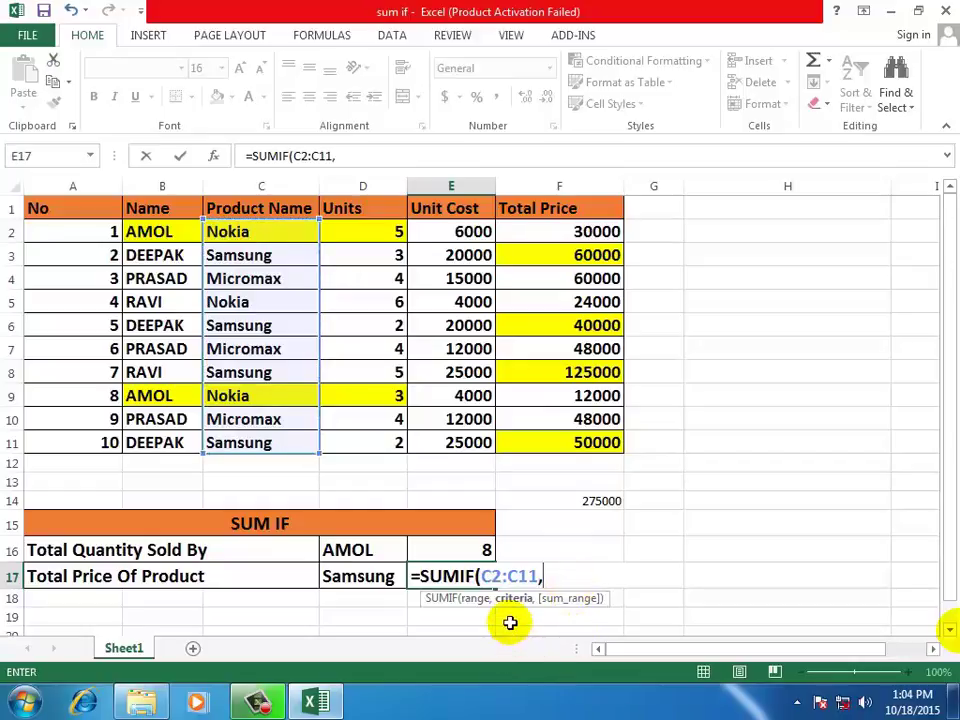
pyautogui.click(360, 576)
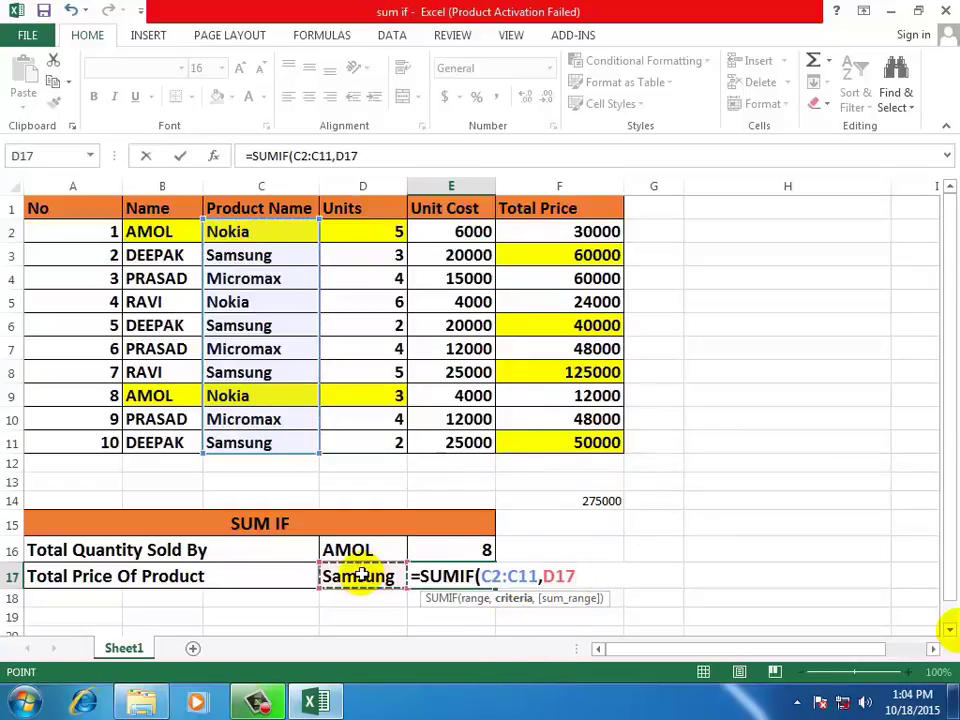
pyautogui.write(',')
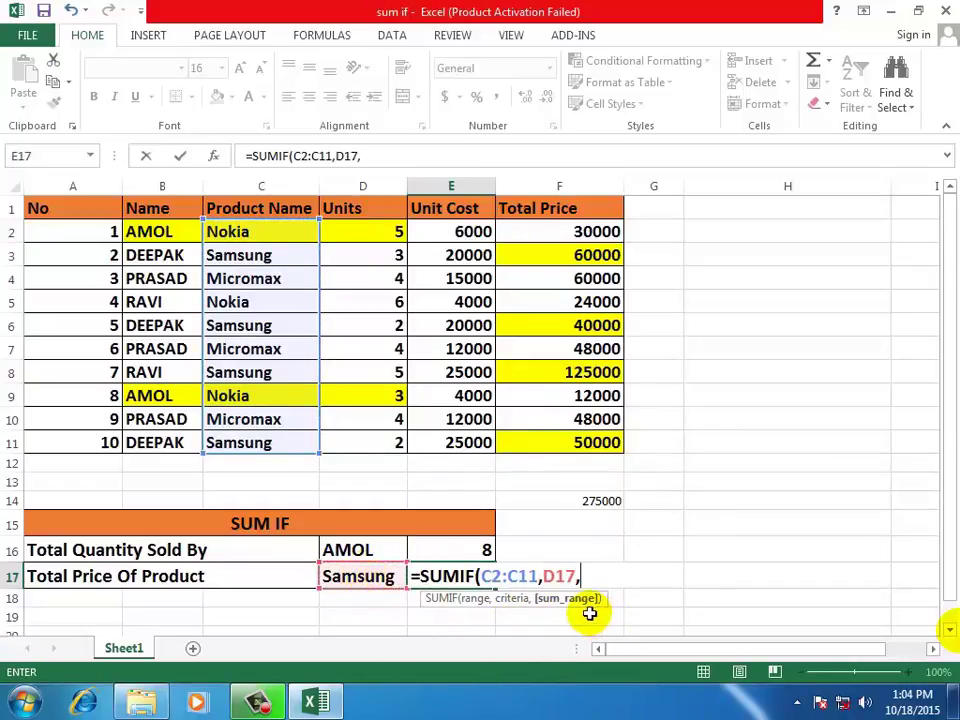
pyautogui.moveTo(559, 228); pyautogui.dragTo(551, 442)
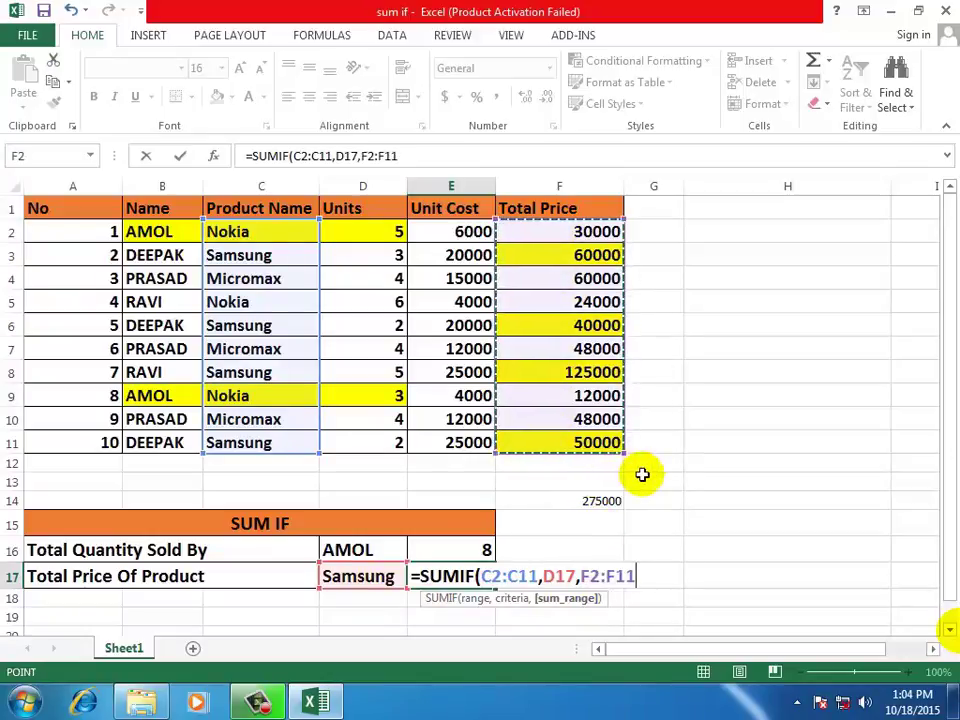
pyautogui.press('Return')
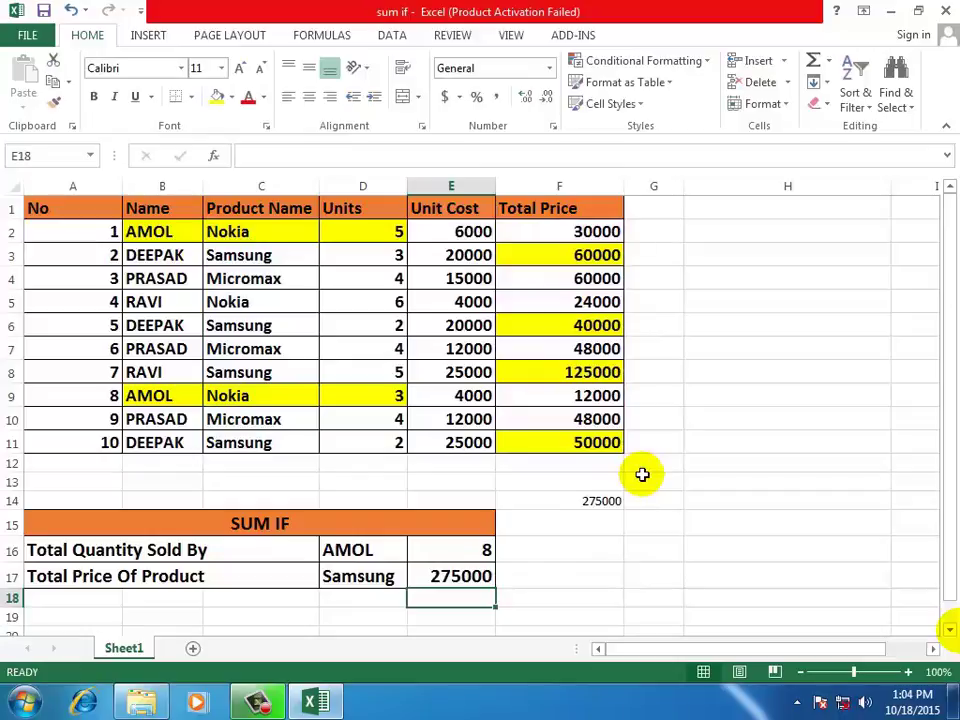
# Clear the total quantity formula from E16.
pyautogui.click(437, 551)
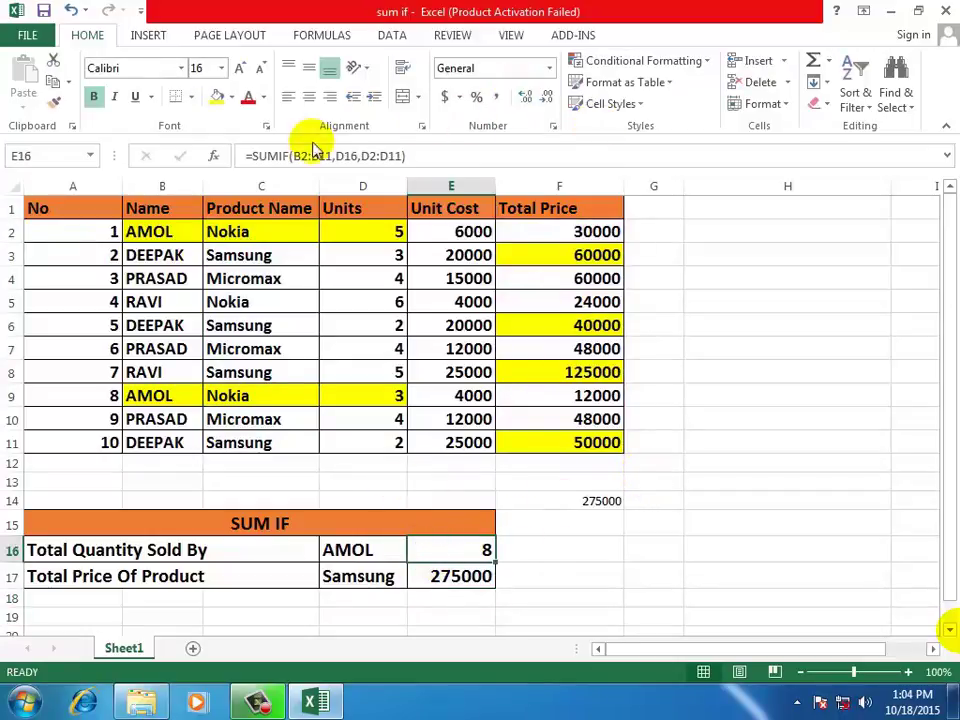
pyautogui.click(310, 38)
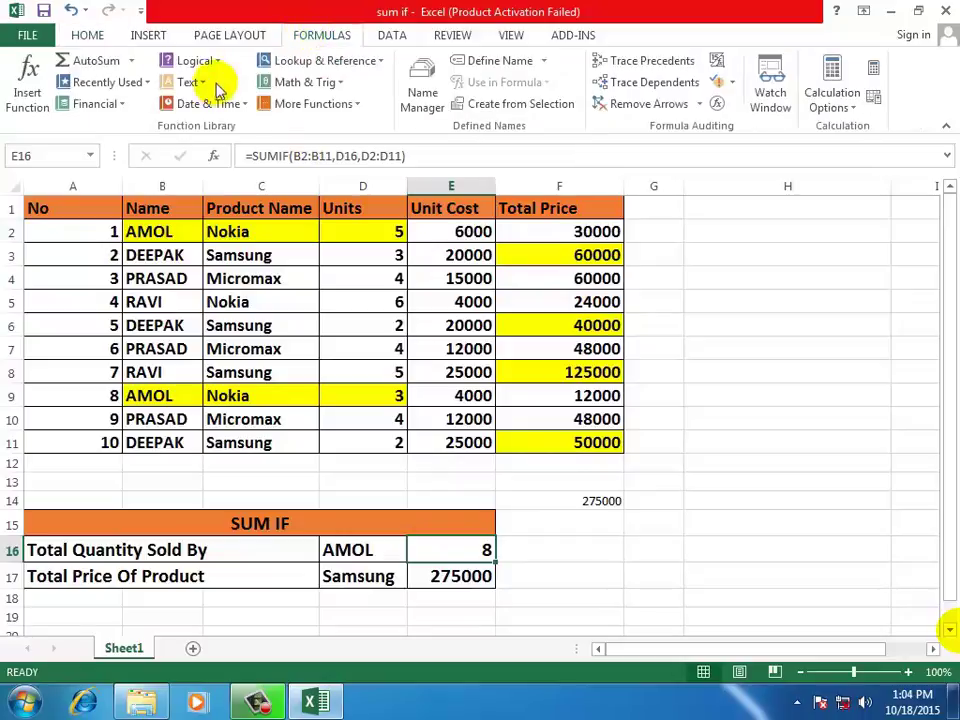
pyautogui.click(28, 75)
pyautogui.click(572, 340)
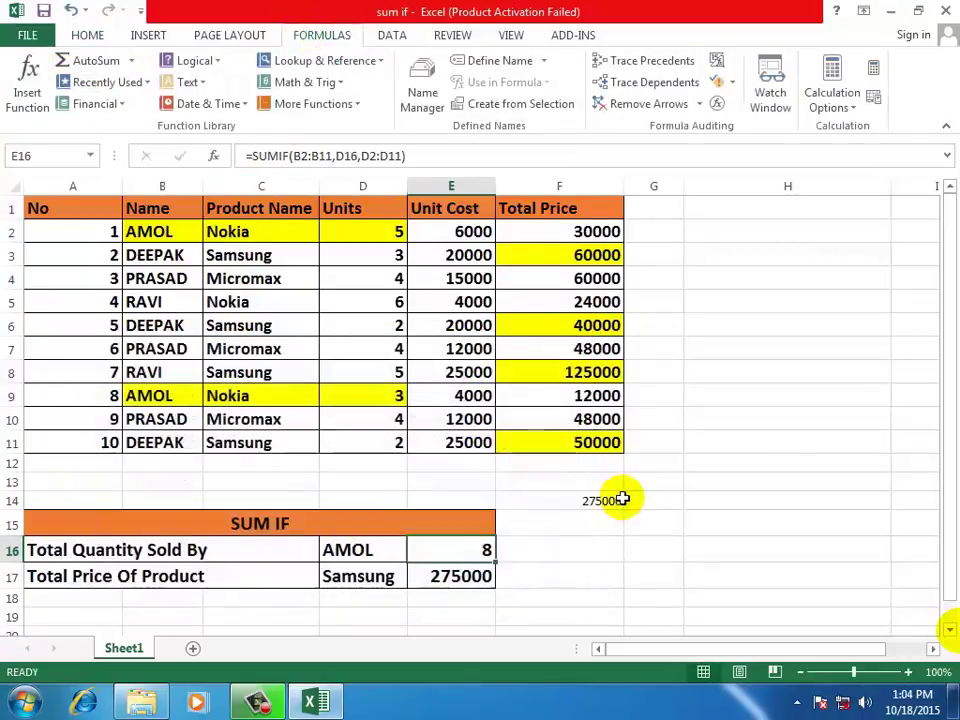
pyautogui.press('Delete')
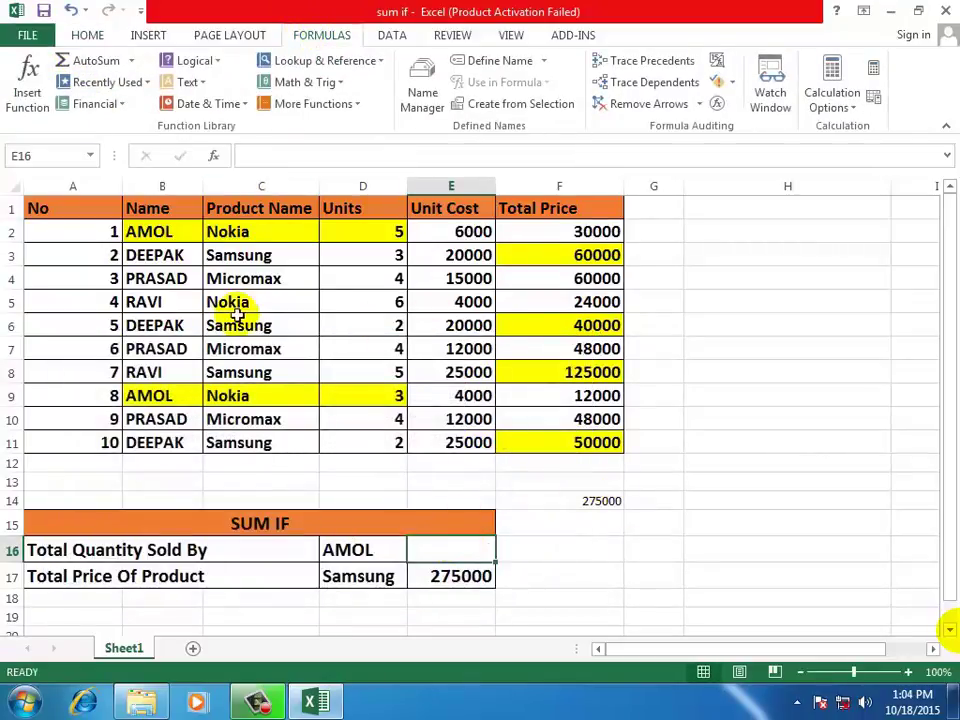
# Insert the SUMIF function into E16 through Insert Function, choosing it from the All category.
pyautogui.click(27, 80)
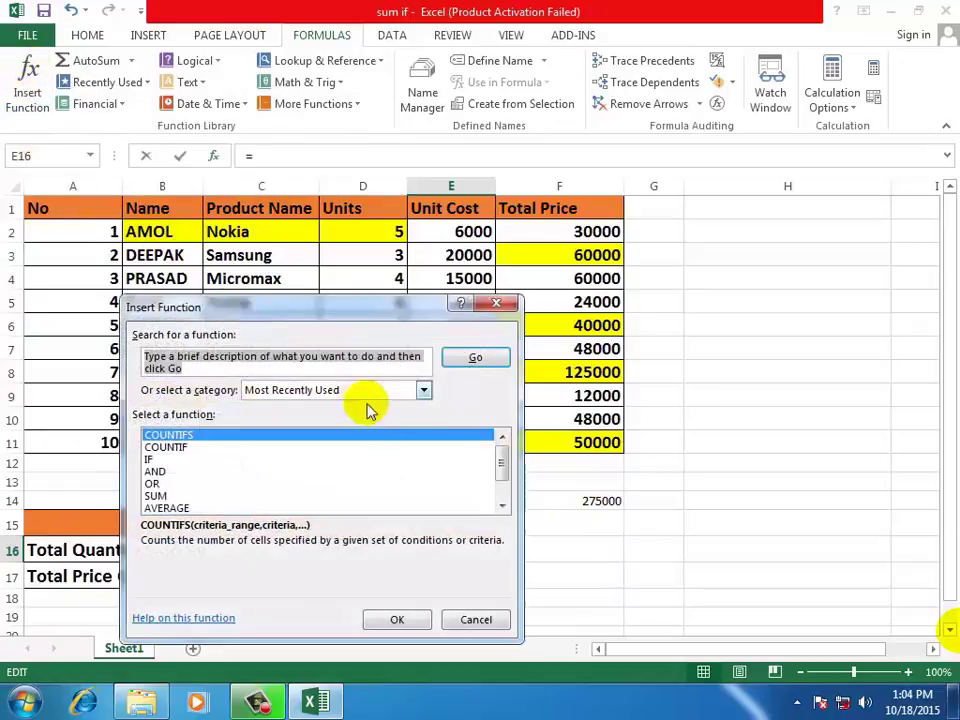
pyautogui.click(424, 390)
pyautogui.click(262, 419)
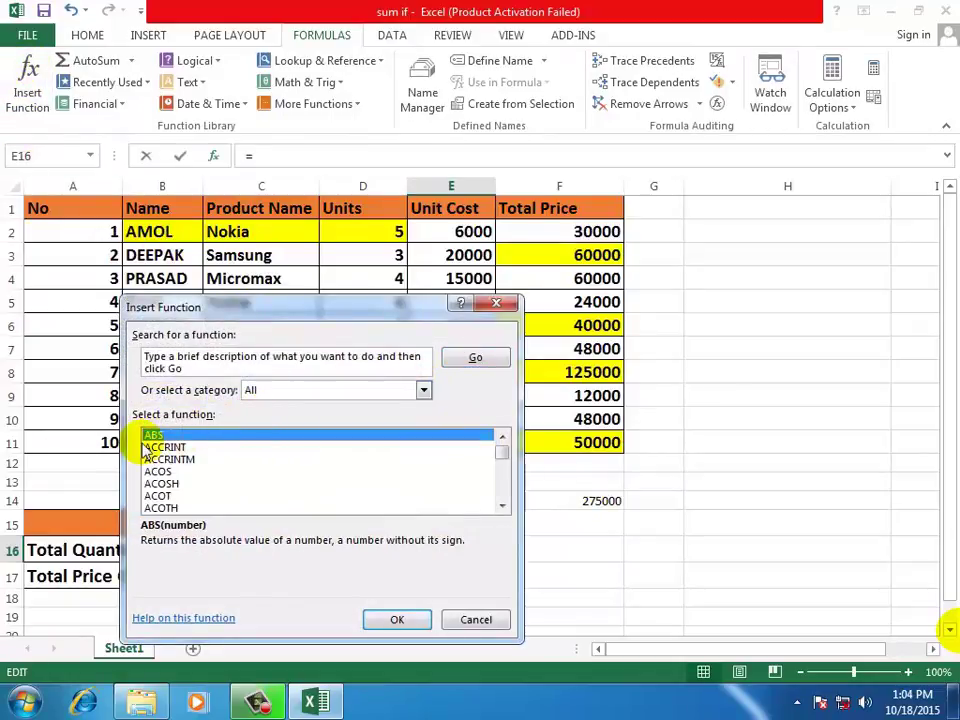
pyautogui.click(176, 448)
pyautogui.write('sub')
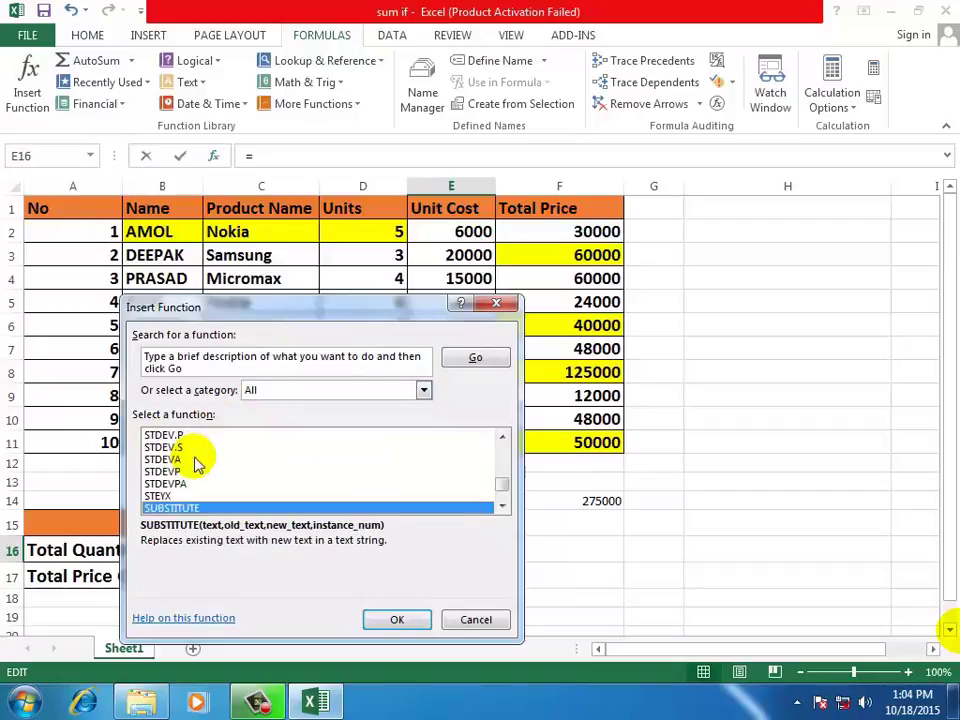
pyautogui.press('Down')
pyautogui.press('Down')
pyautogui.press('Down')
pyautogui.press('Down')
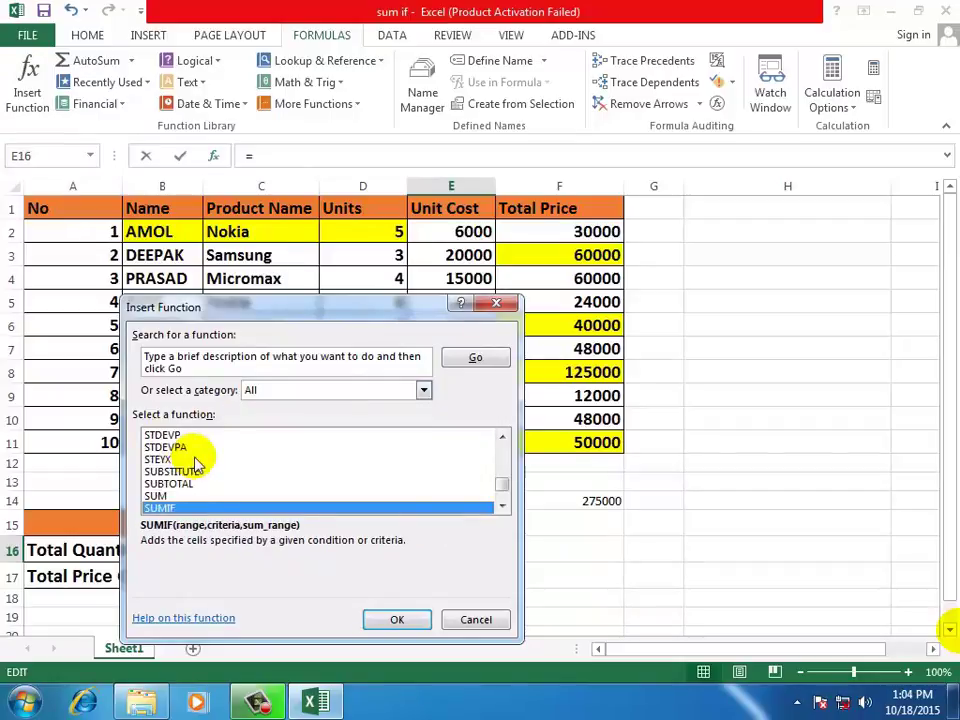
pyautogui.press('Up')
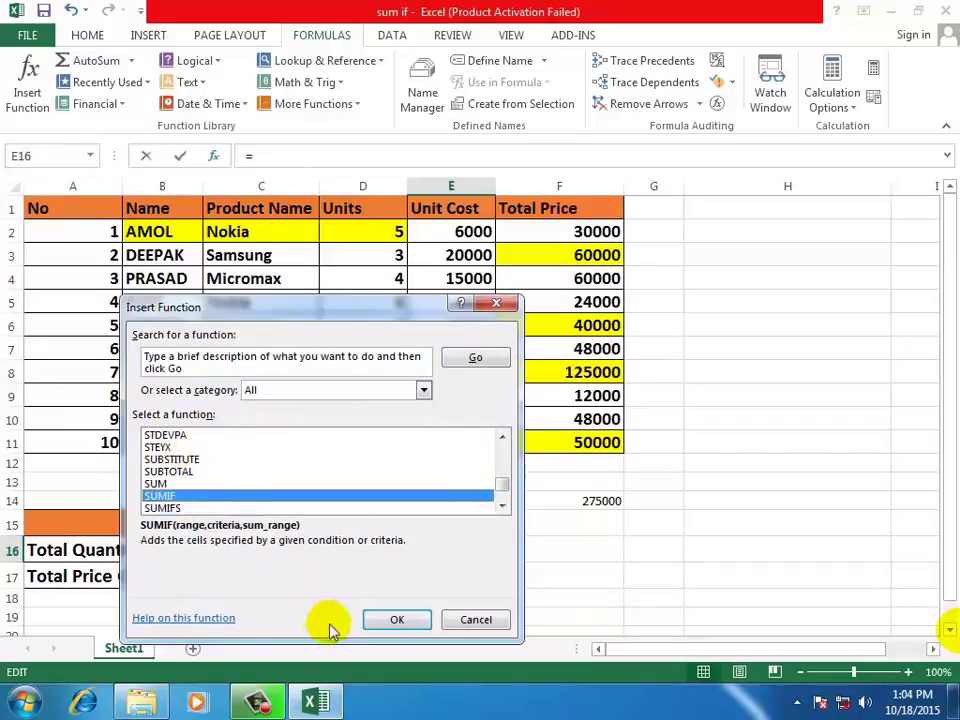
pyautogui.click(392, 620)
# Set the SUMIF arguments to Range B2:B11, Criteria D16 and Sum_range D2:D11, and confirm the function.
pyautogui.moveTo(232, 355); pyautogui.dragTo(685, 204)
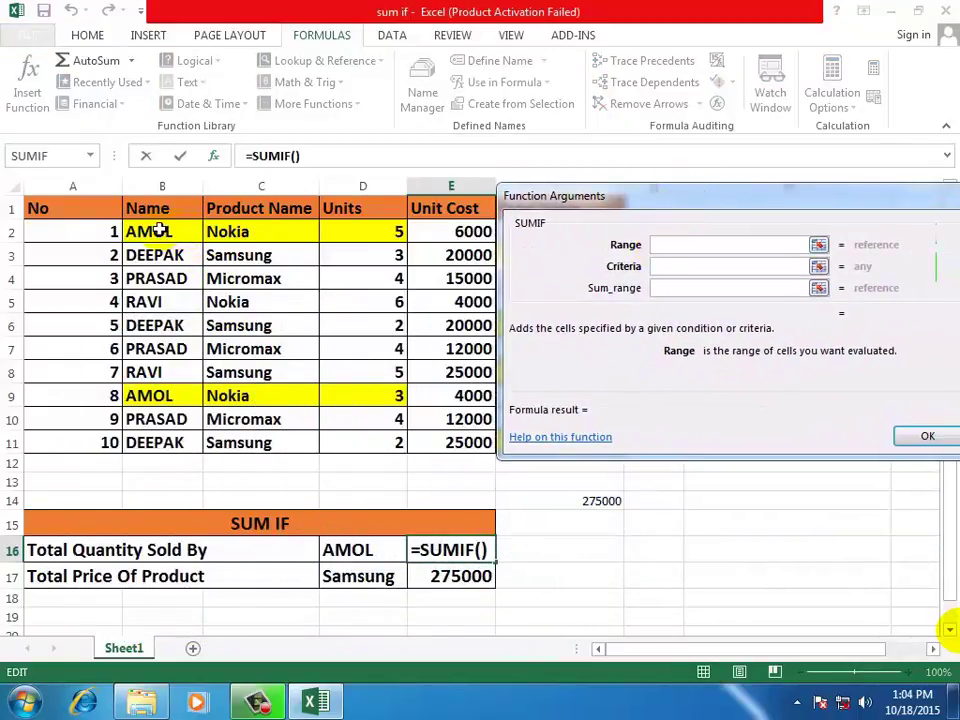
pyautogui.moveTo(160, 231); pyautogui.dragTo(160, 440)
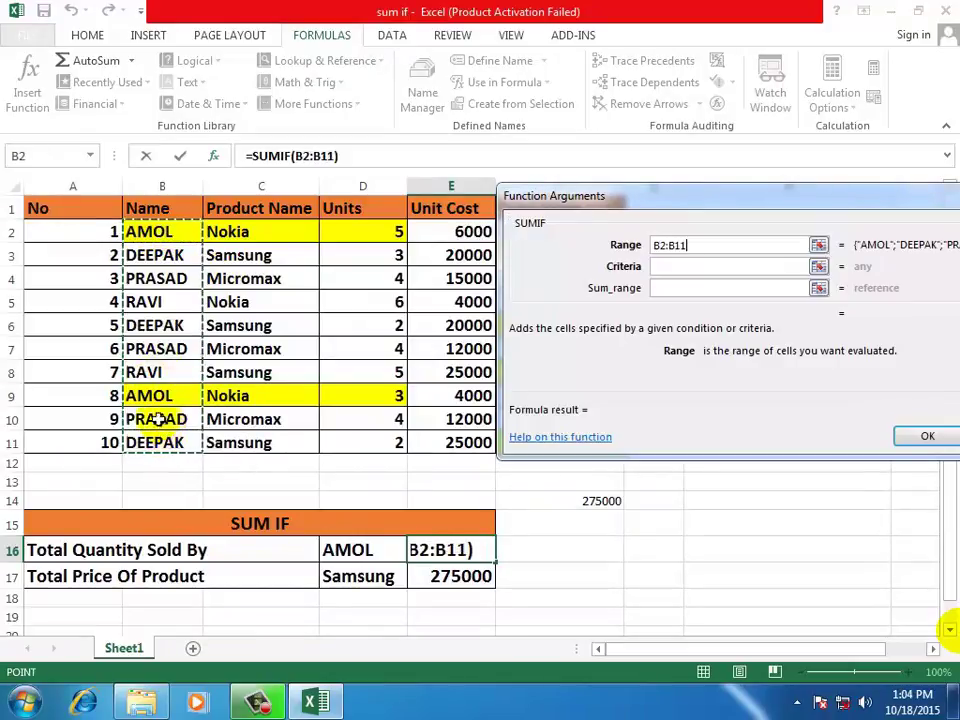
pyautogui.click(668, 266)
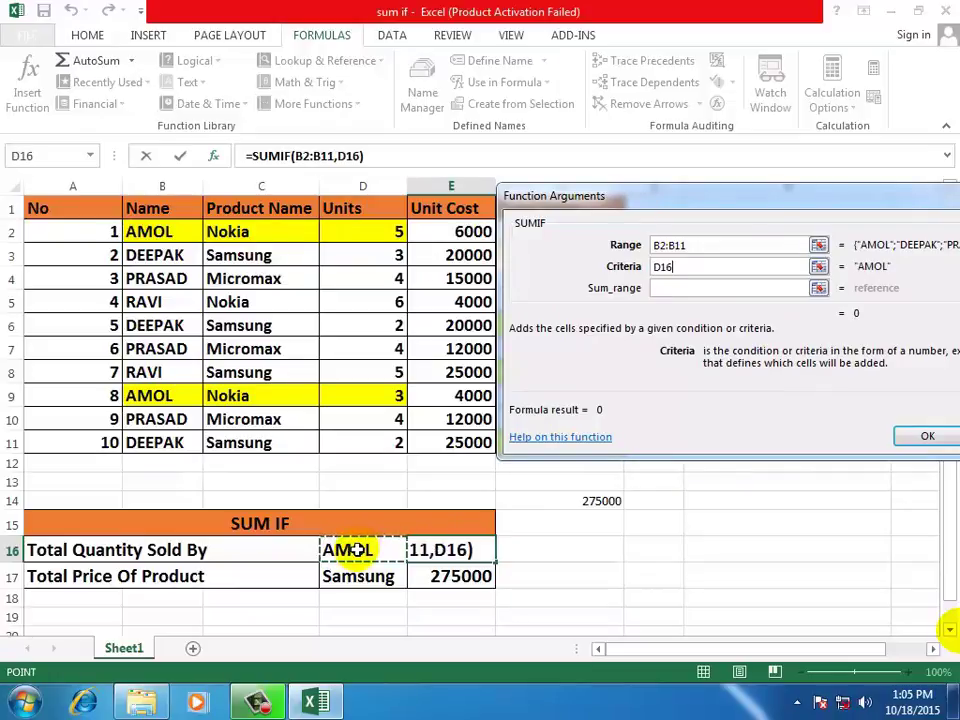
pyautogui.click(686, 287)
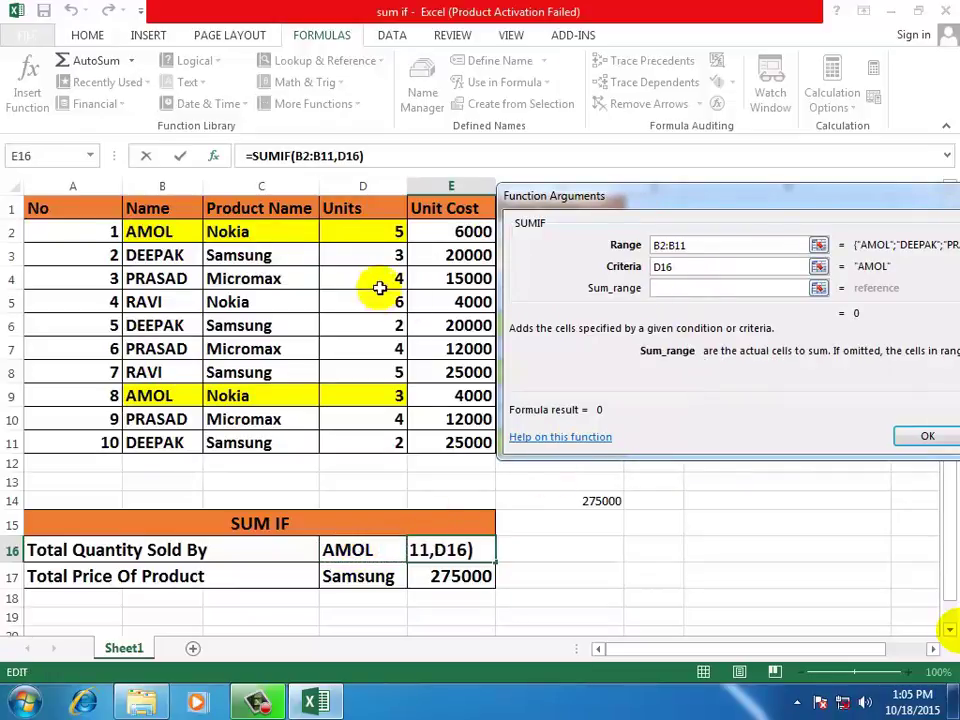
pyautogui.moveTo(368, 224); pyautogui.dragTo(337, 442)
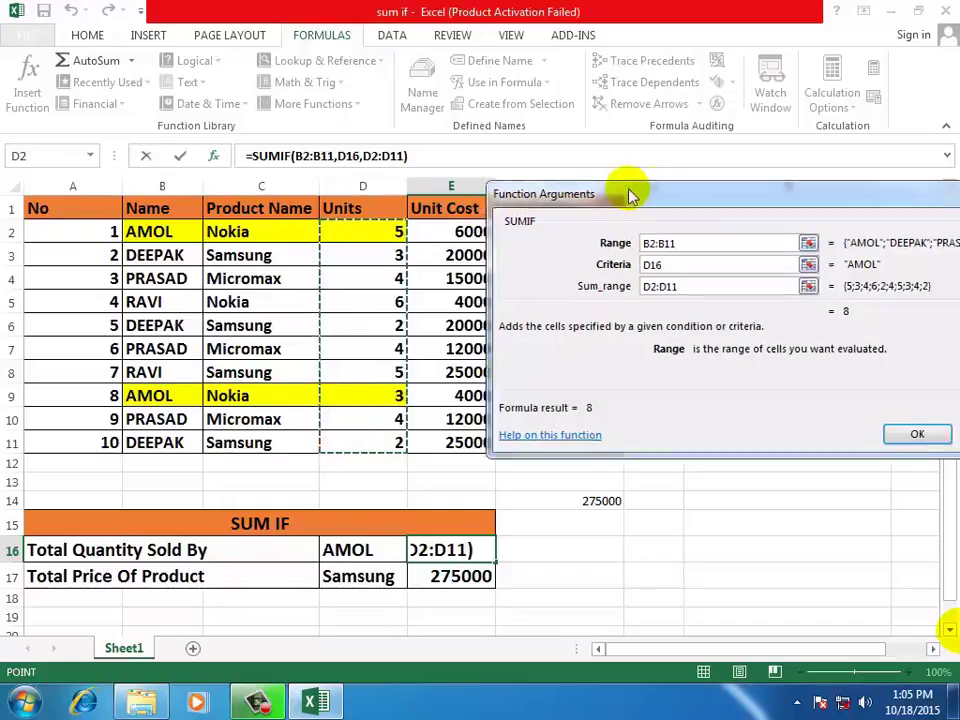
pyautogui.moveTo(632, 193); pyautogui.dragTo(346, 158)
pyautogui.click(647, 402)
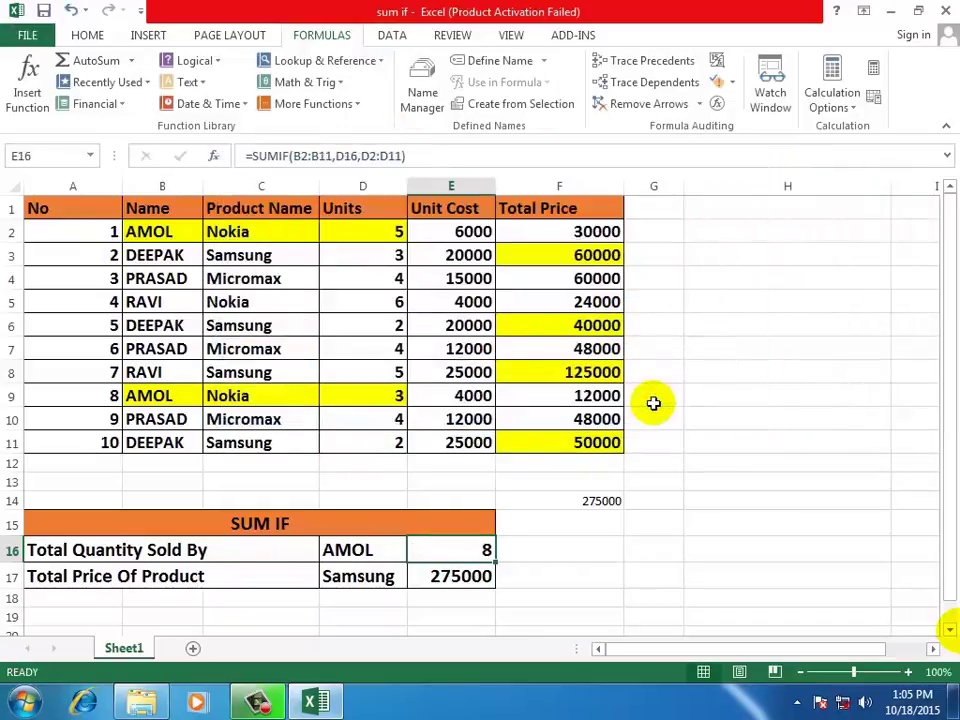
# Close the sum if workbook.
pyautogui.click(741, 401)
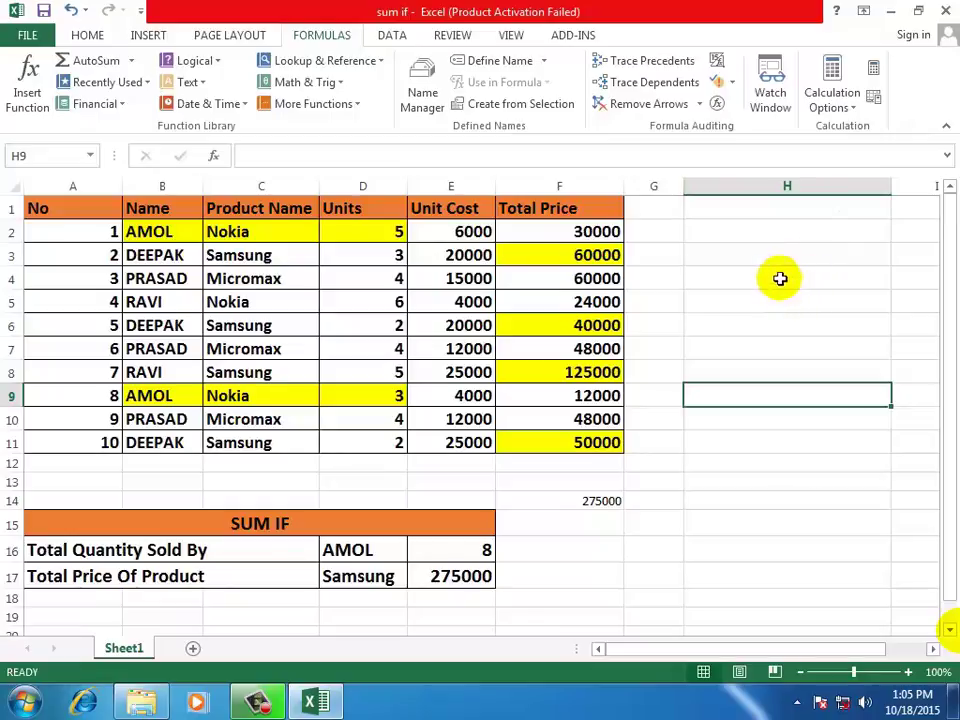
pyautogui.click(945, 11)
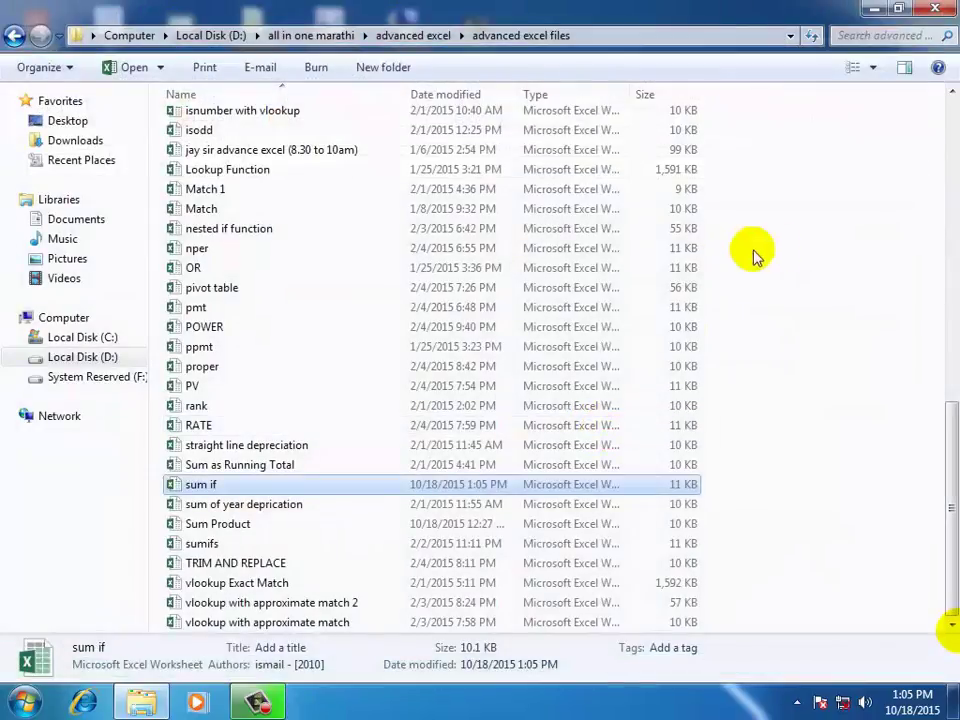
pyautogui.click(259, 703)
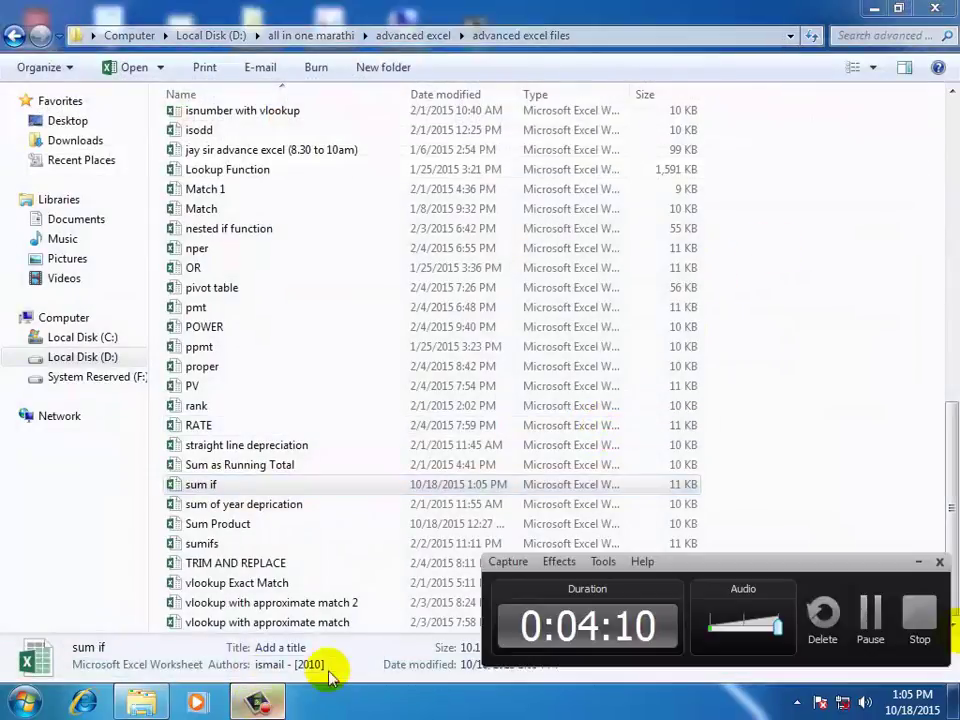
pyautogui.click(920, 563)
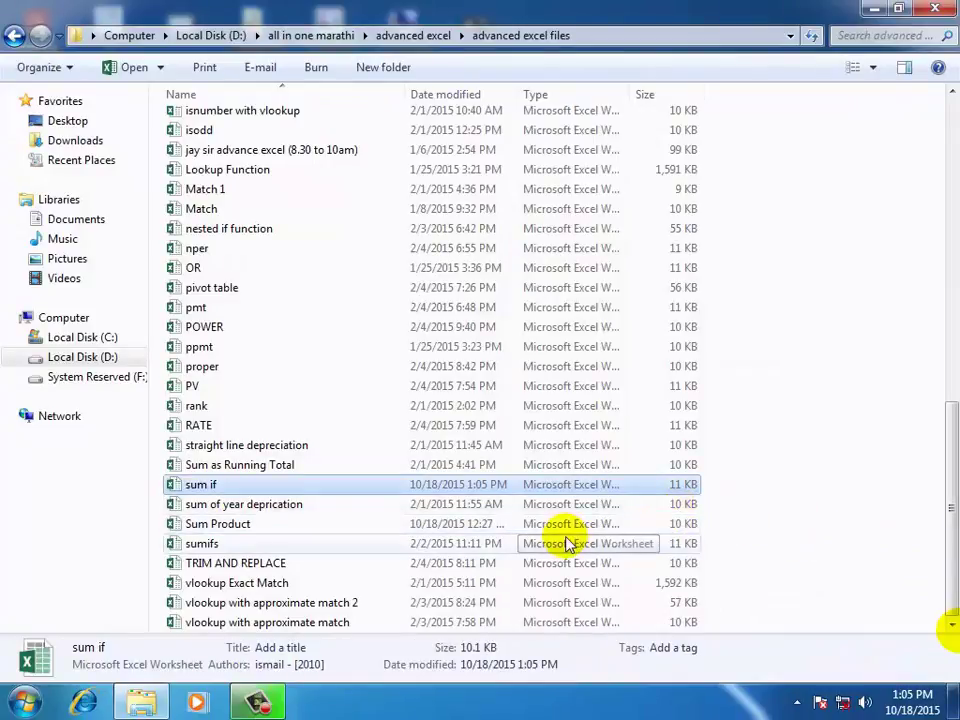